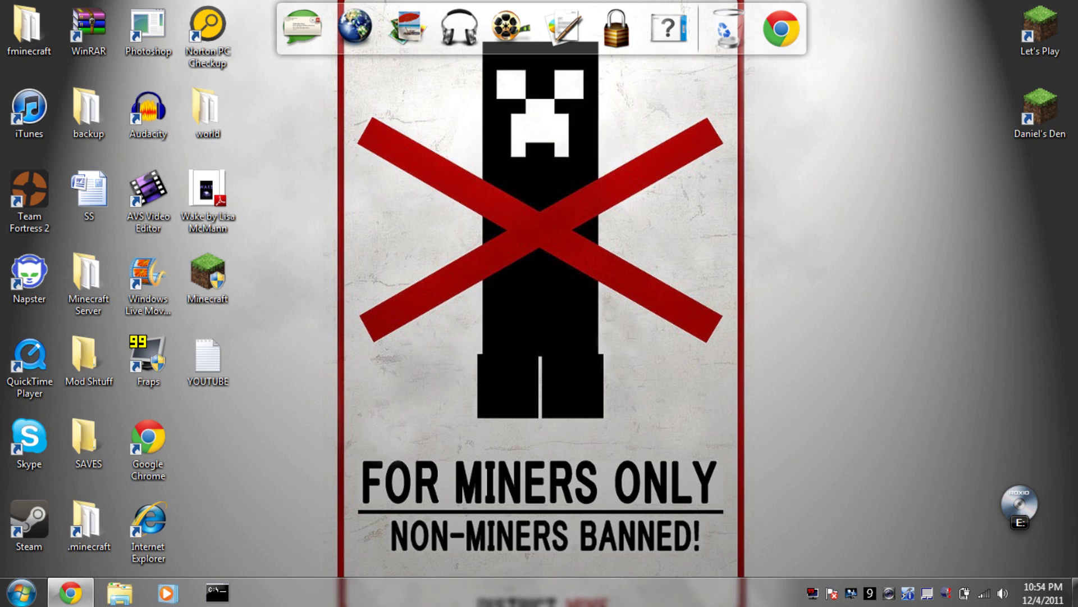
Select two desktop shortcuts, then restore the PortaCraft forum topic and scroll to its Download link.
drag(918, 286, 1064, 5)
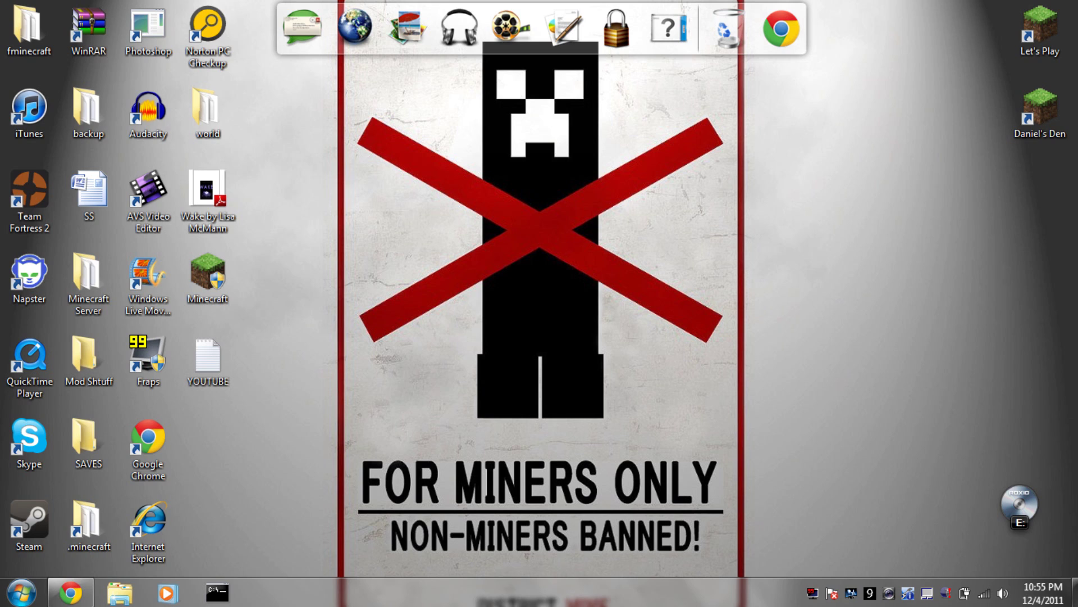
click(70, 593)
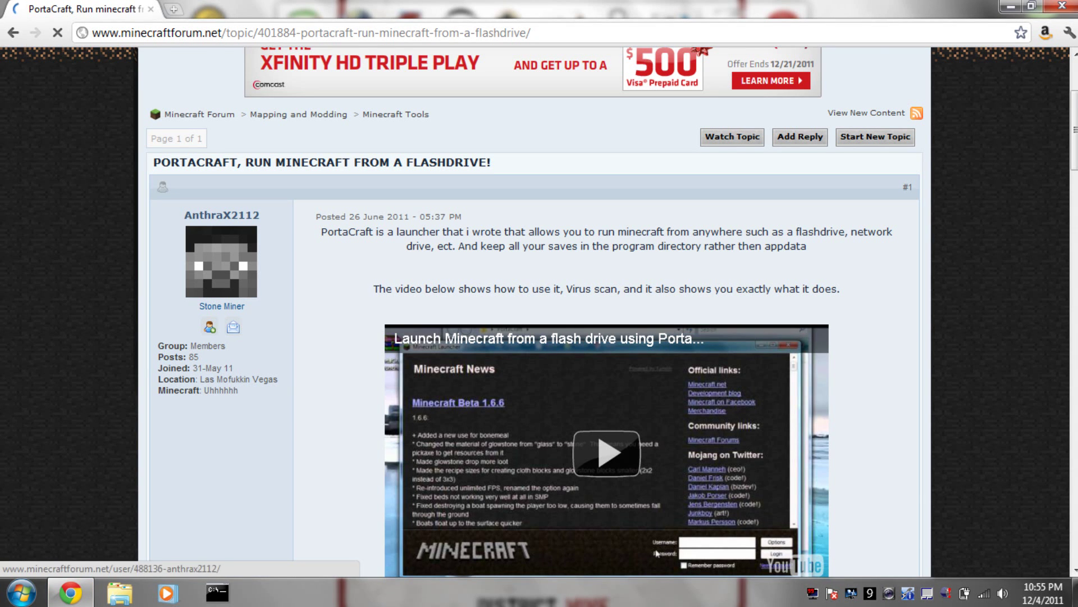
scroll(534, 315, down, 5)
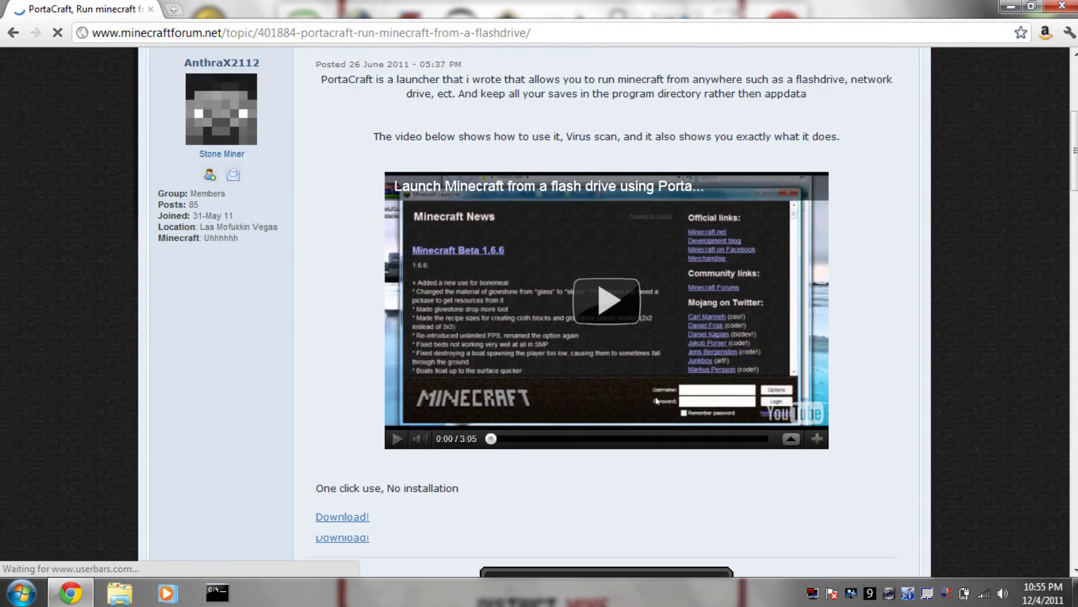
scroll(534, 315, up, 3)
scroll(612, 309, up, 1)
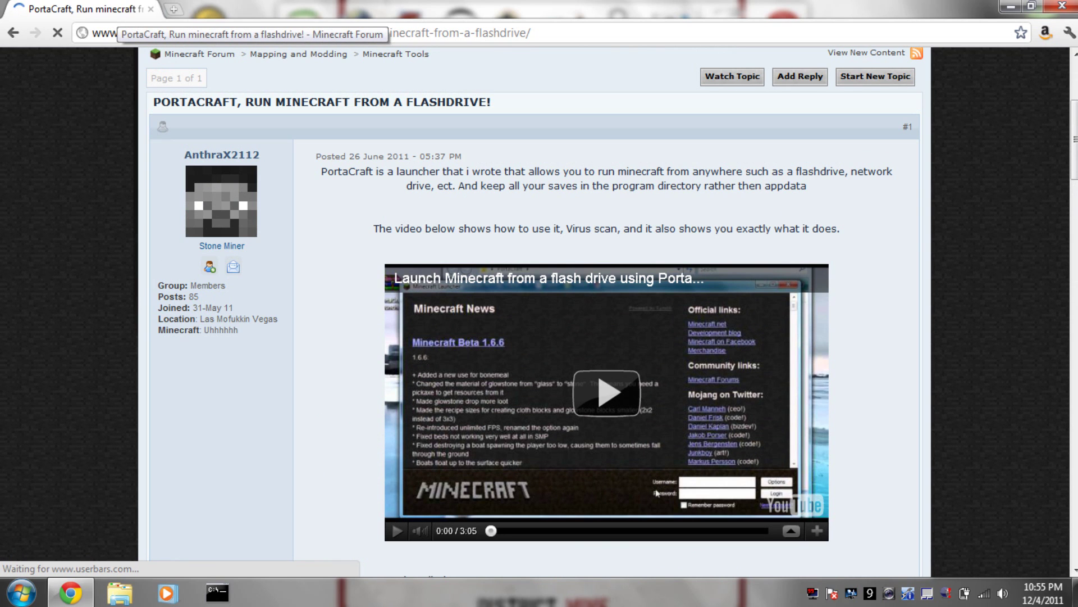
scroll(534, 309, down, 4)
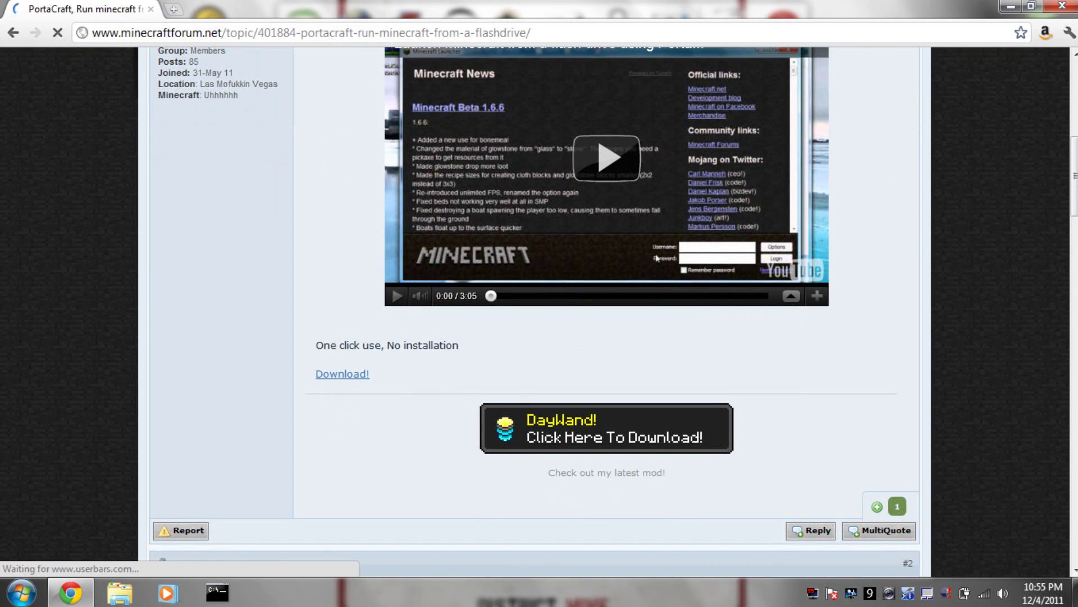
Open the PortaCraft Launcher folder under Downloads in Explorer and minimize the browser.
click(120, 592)
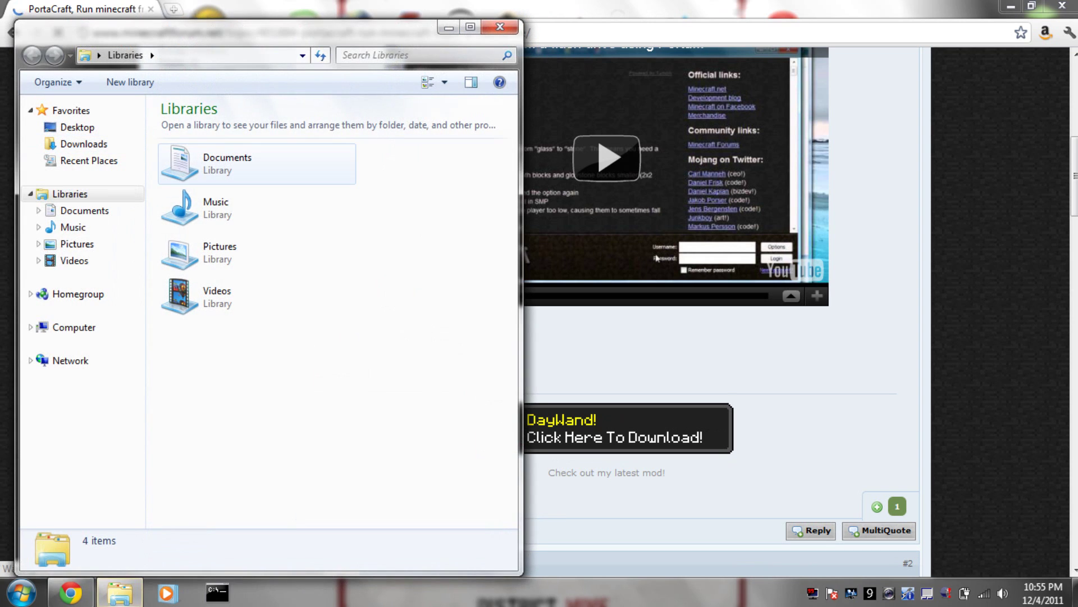
click(84, 144)
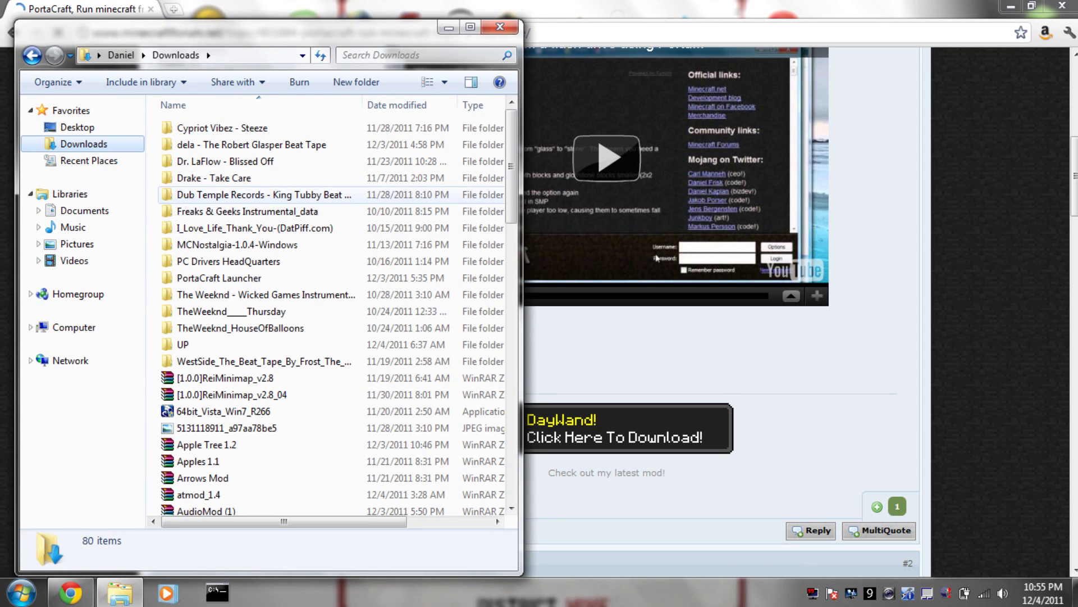
scroll(331, 314, down, 9)
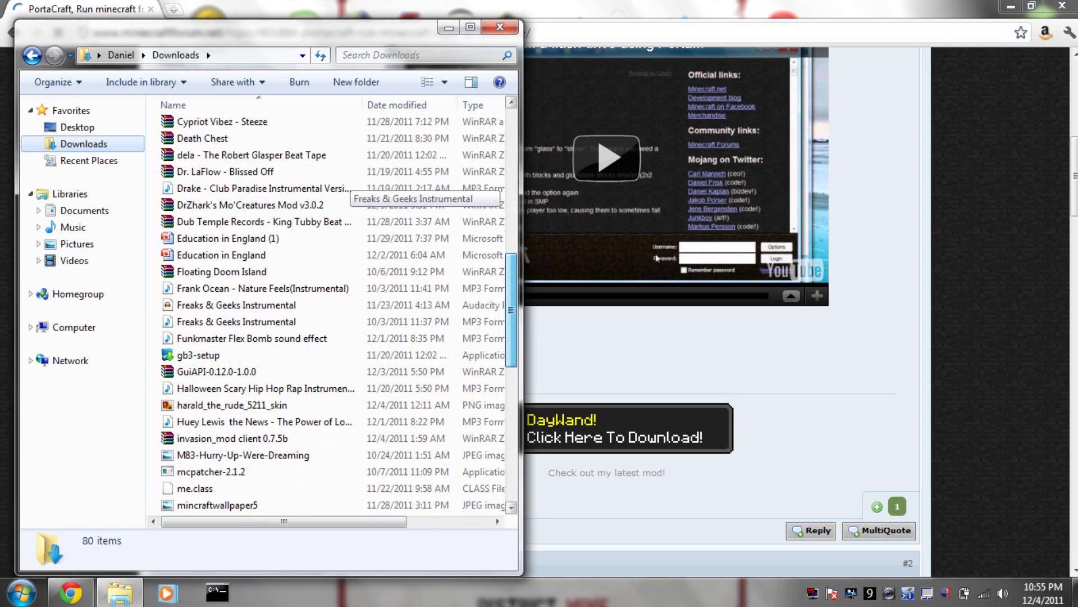
scroll(348, 191, down, 7)
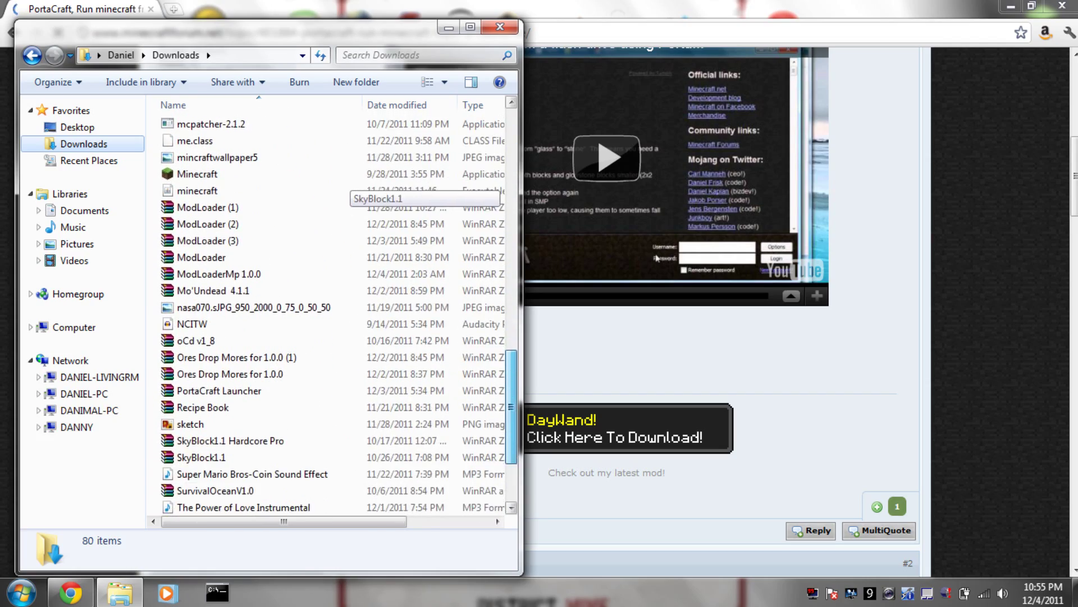
scroll(348, 183, up, 7)
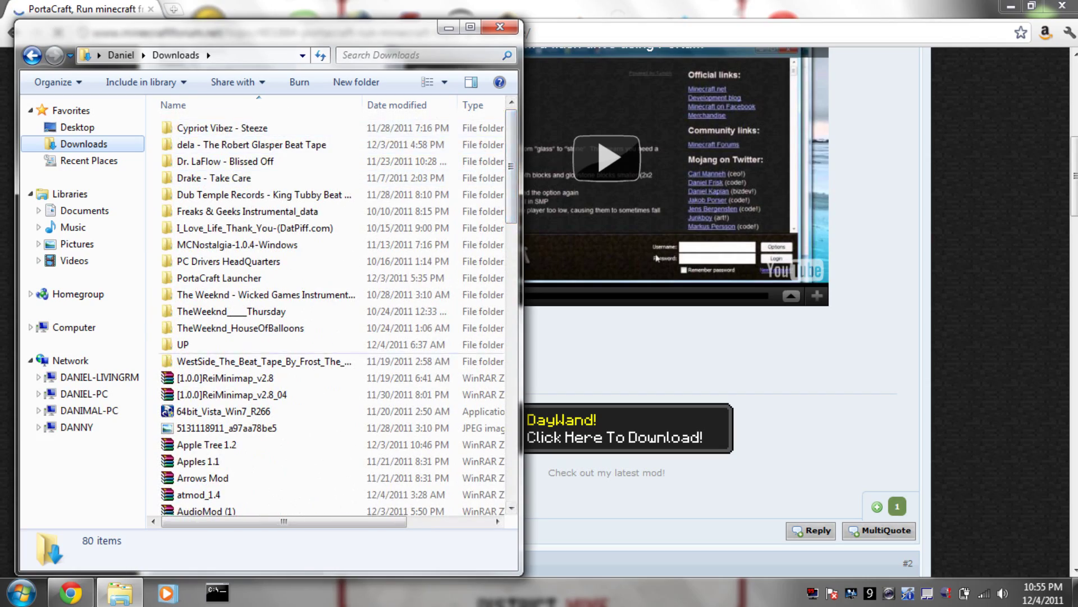
double_click(219, 278)
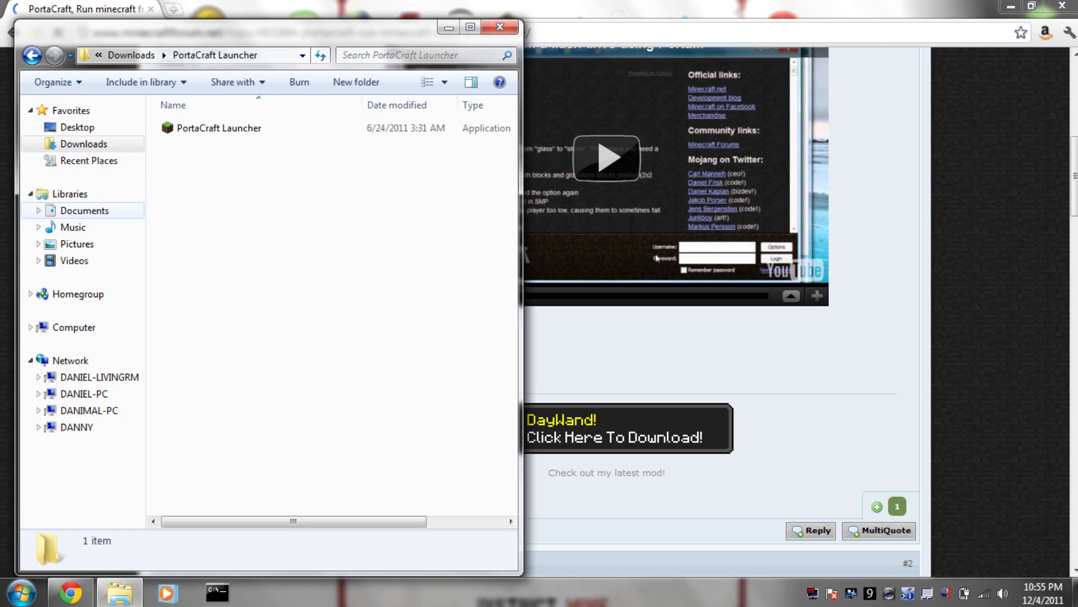
click(1011, 6)
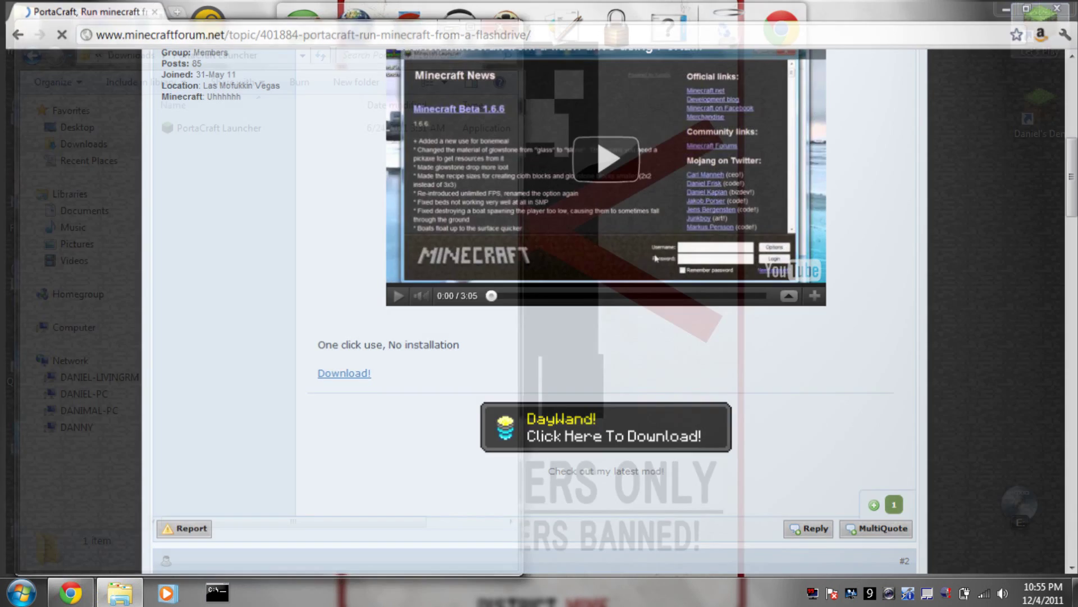
Create a new desktop folder named 'Test Run'.
click(448, 27)
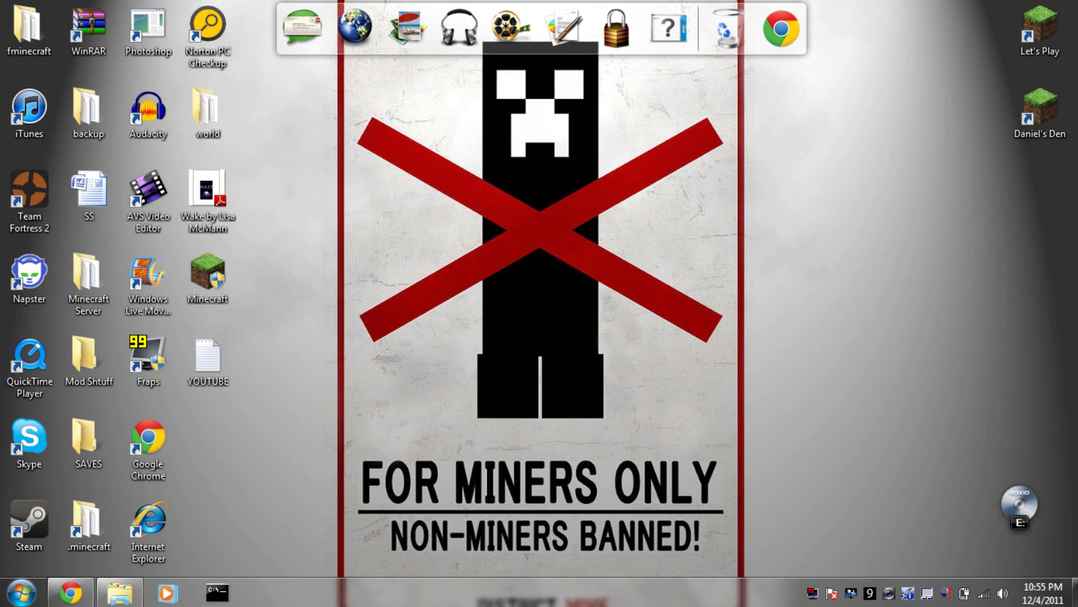
right_click(618, 160)
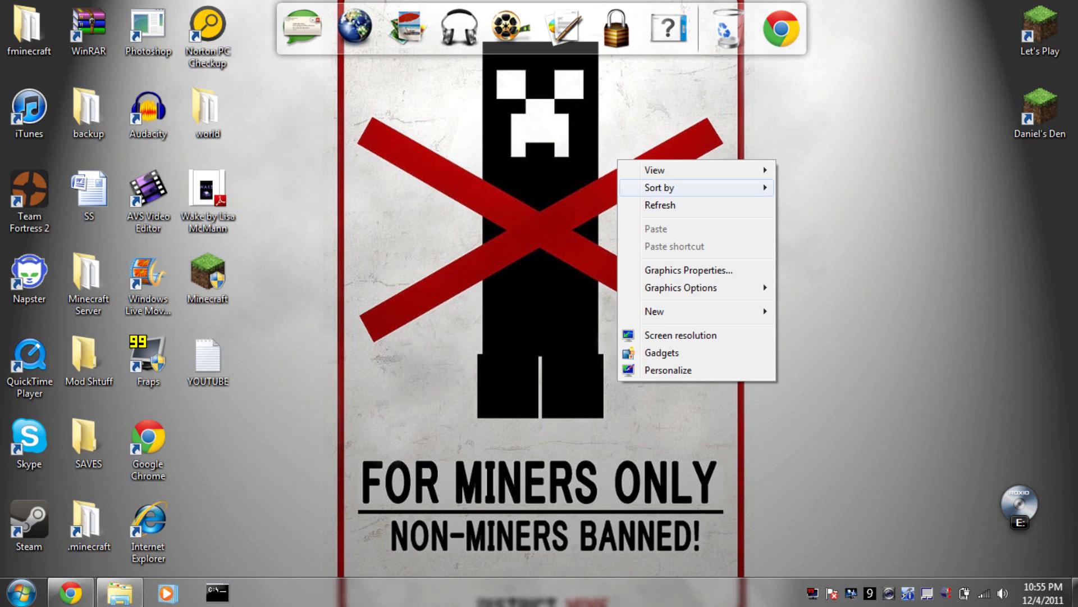
mouse_move(674, 311)
click(812, 311)
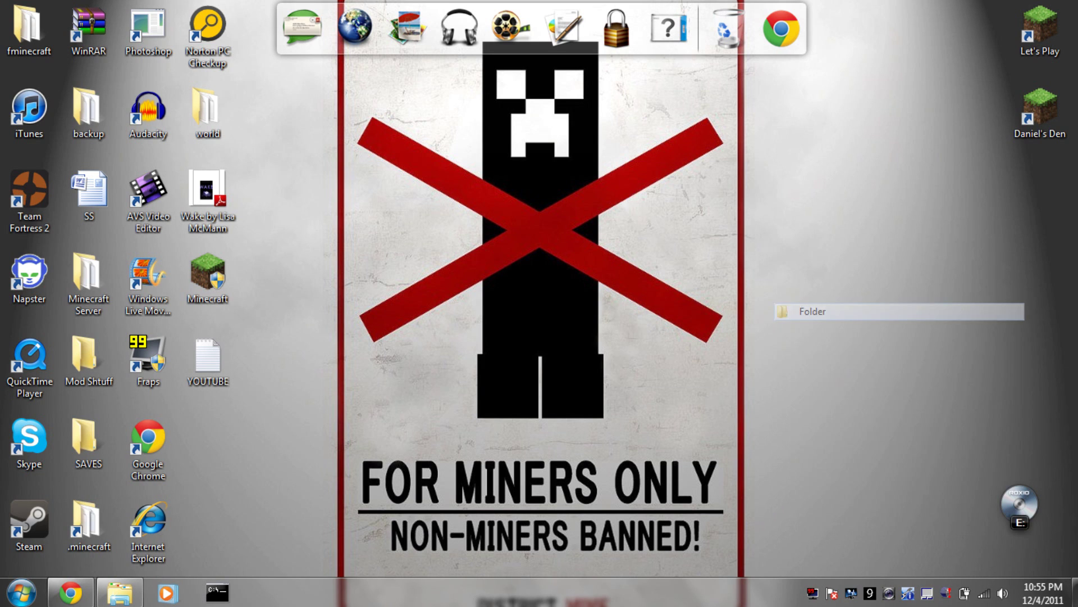
text(Test Run)
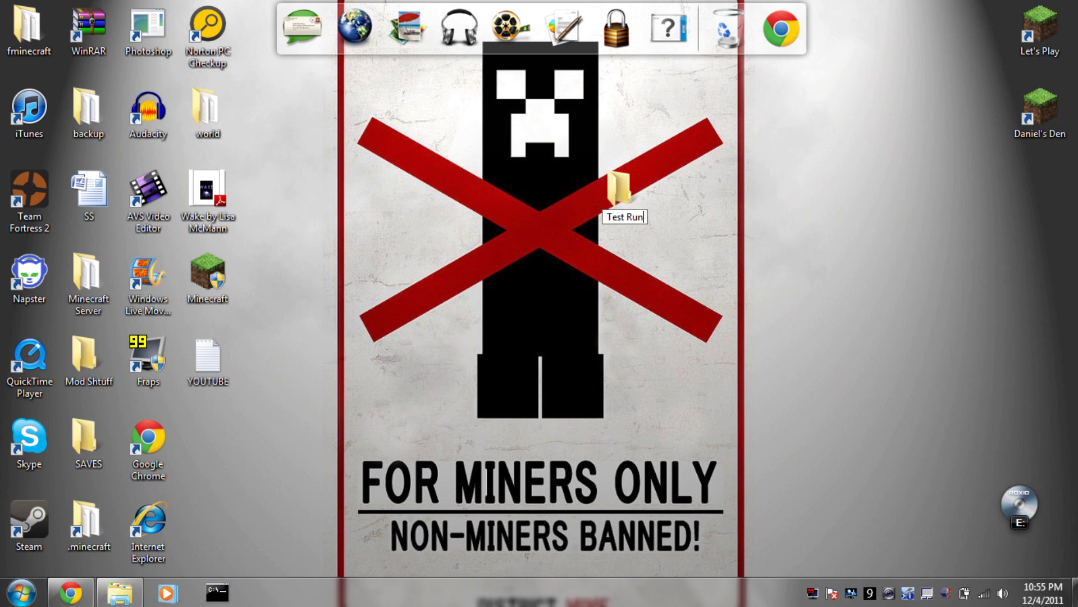
key(Return)
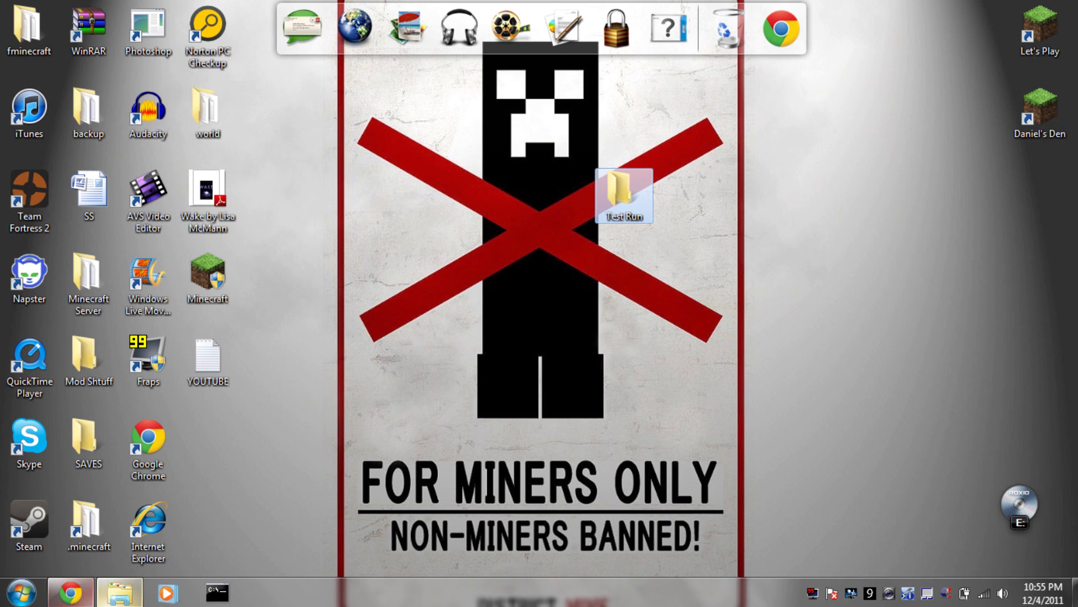
Copy the PortaCraft Launcher application into the Test Run folder.
click(119, 592)
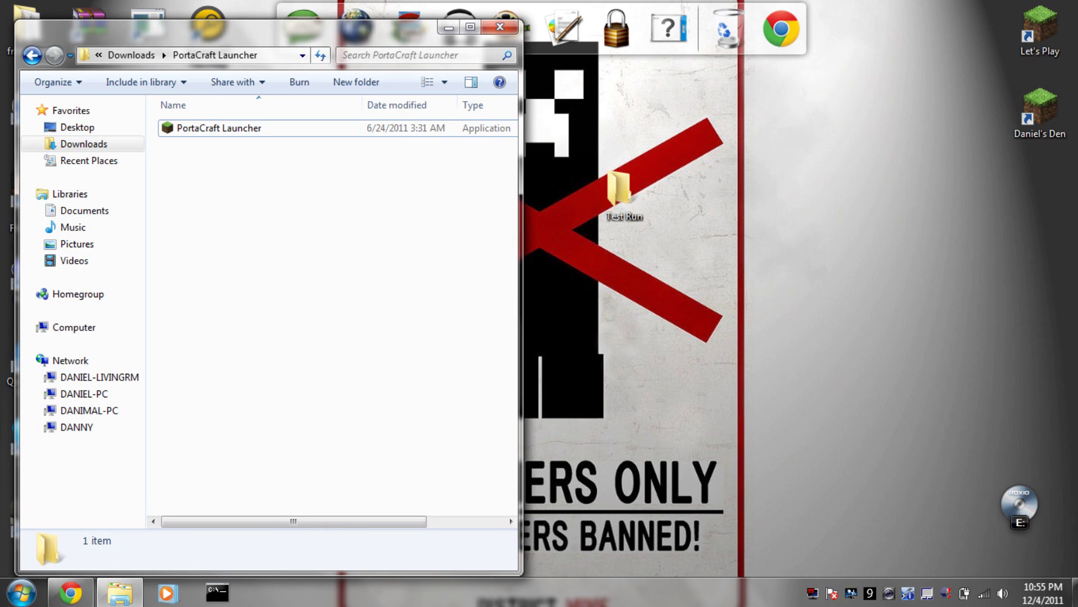
click(219, 128)
right_click(201, 130)
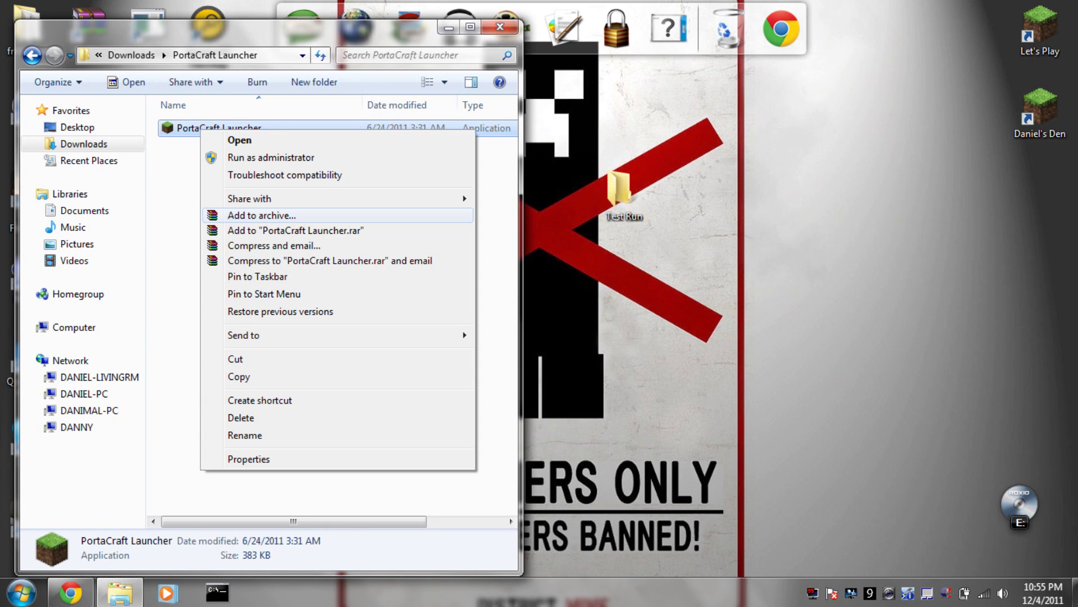
click(239, 376)
click(623, 193)
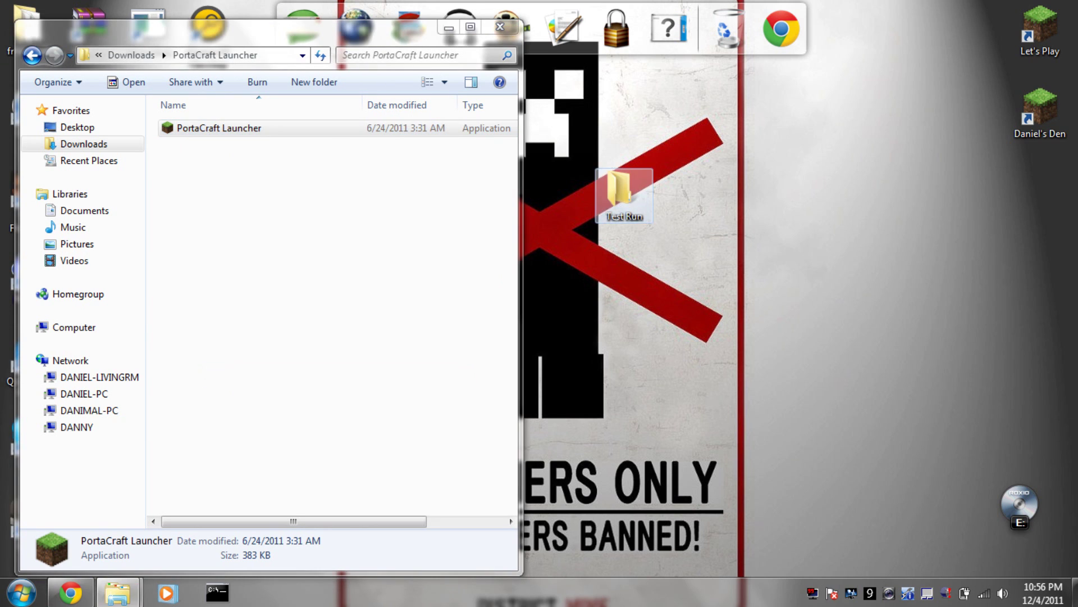
key(Return)
right_click(365, 191)
click(393, 299)
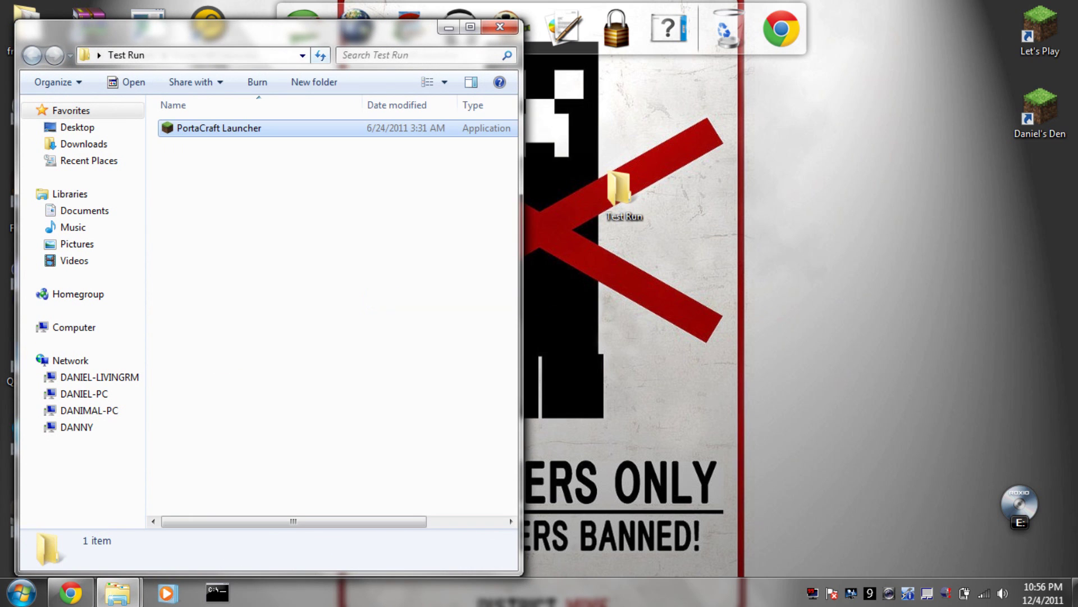
drag(269, 28, 618, 70)
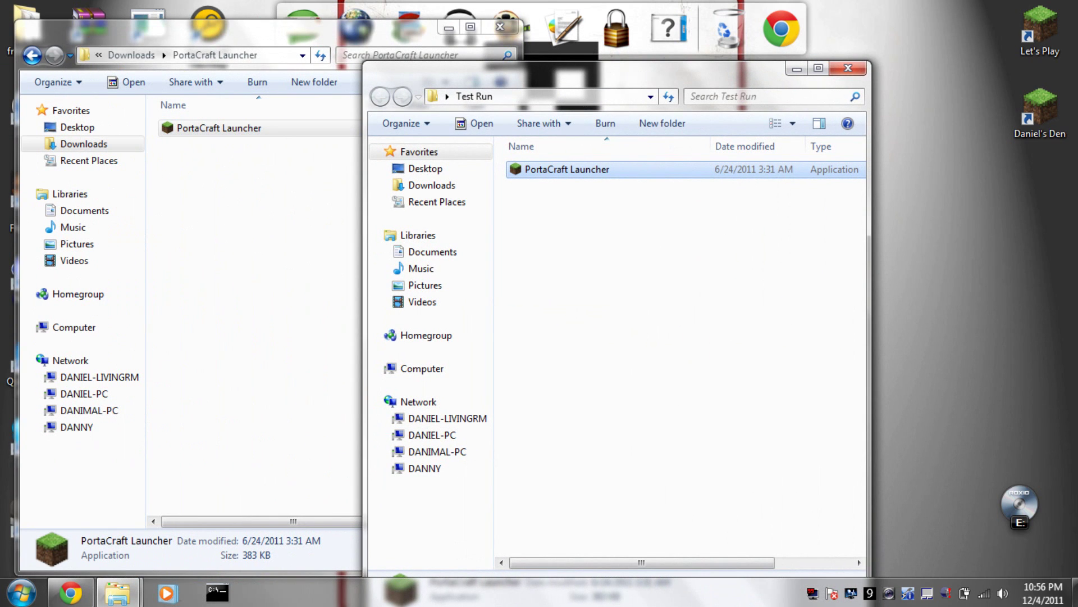
Return Explorer to Downloads and switch back to the PortaCraft forum page.
click(32, 55)
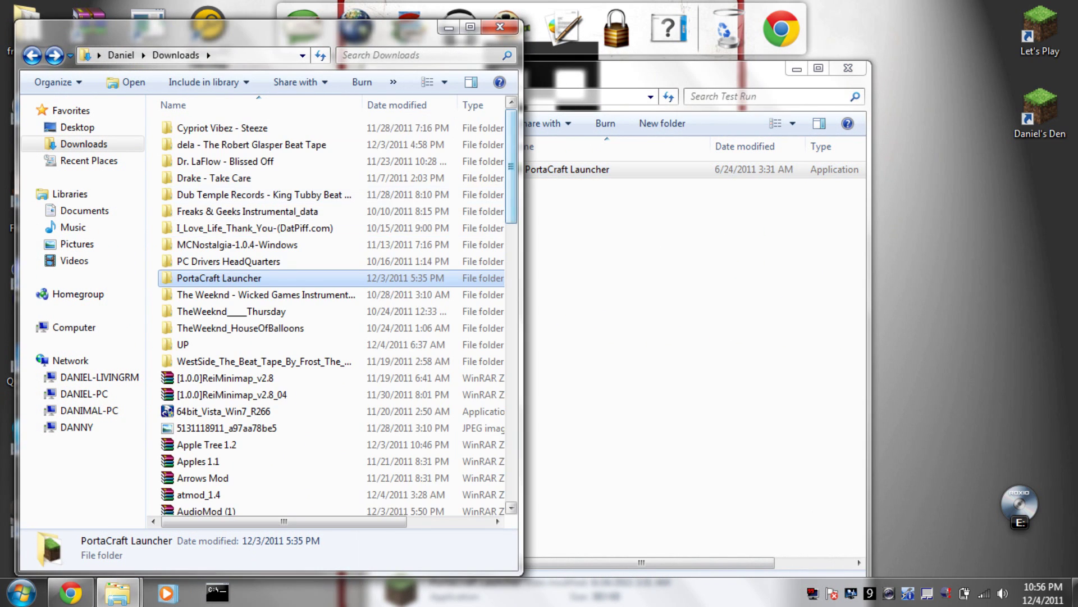
scroll(393, 180, down, 15)
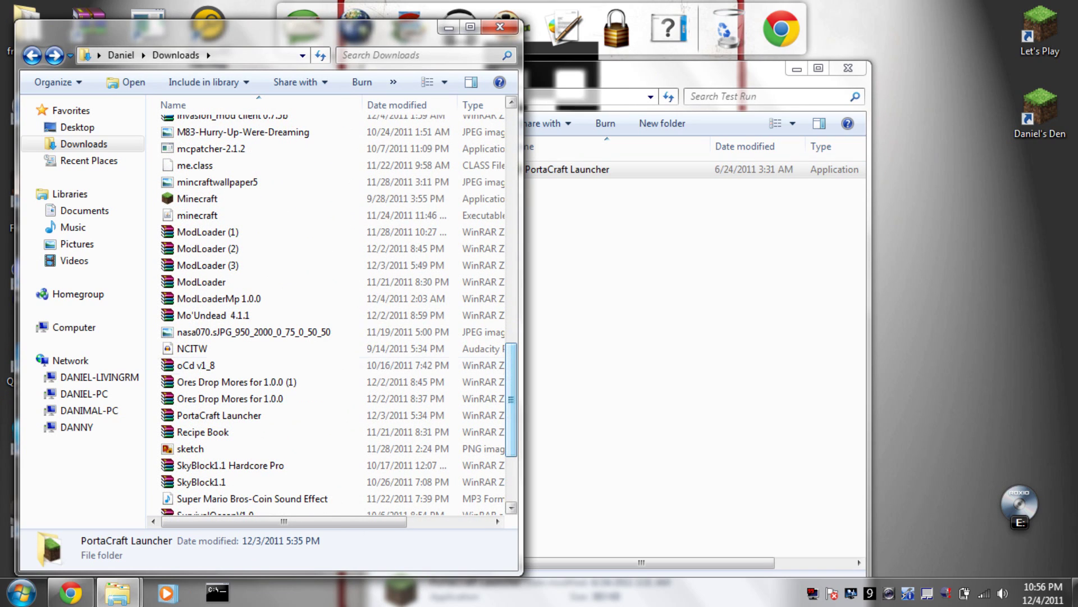
click(70, 592)
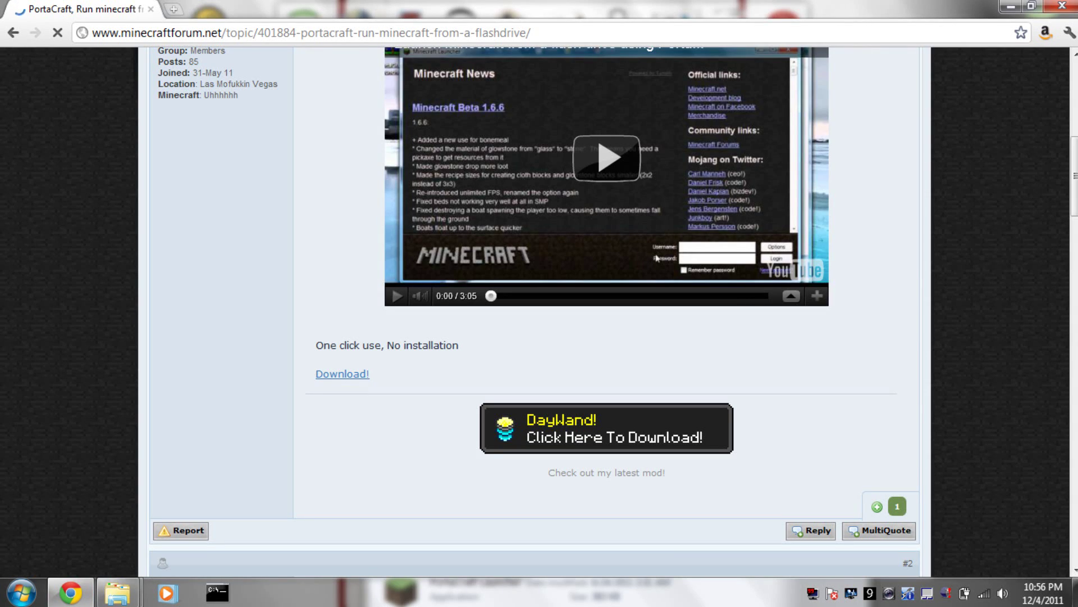
Load minecraft.net in a new tab and go to its Download page offering Minecraft.exe.
key(ctrl+t)
text(minecraft.net)
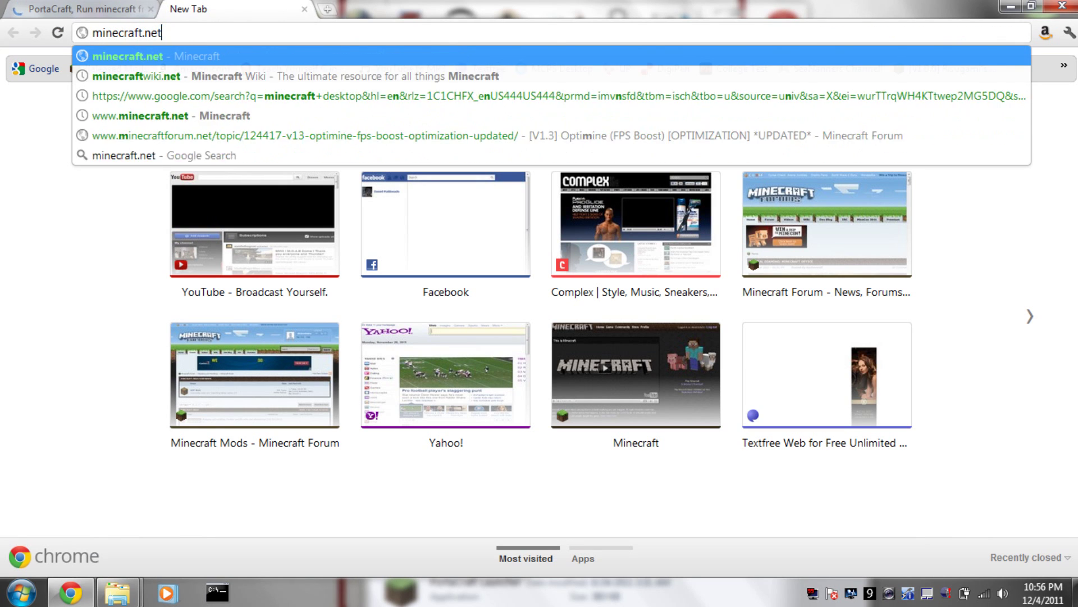
key(Return)
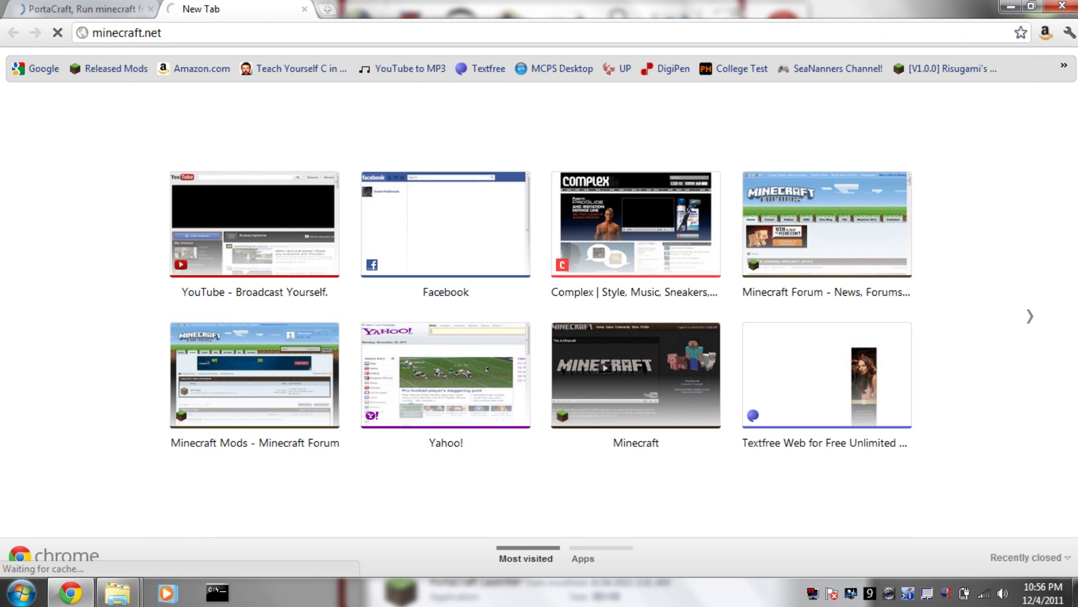
key(ctrl+t)
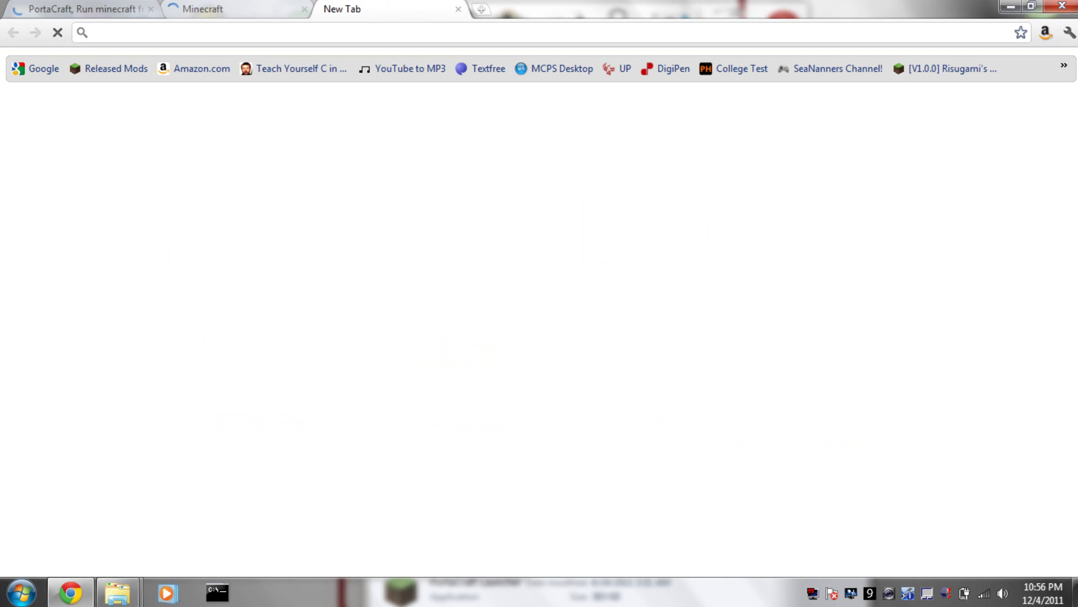
key(ctrl+w)
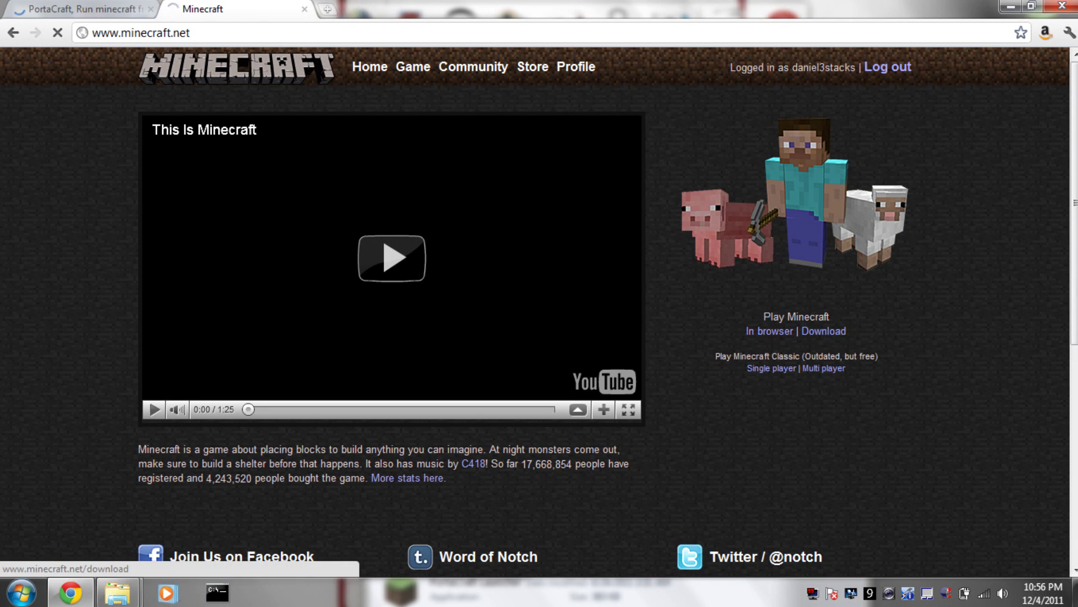
click(824, 331)
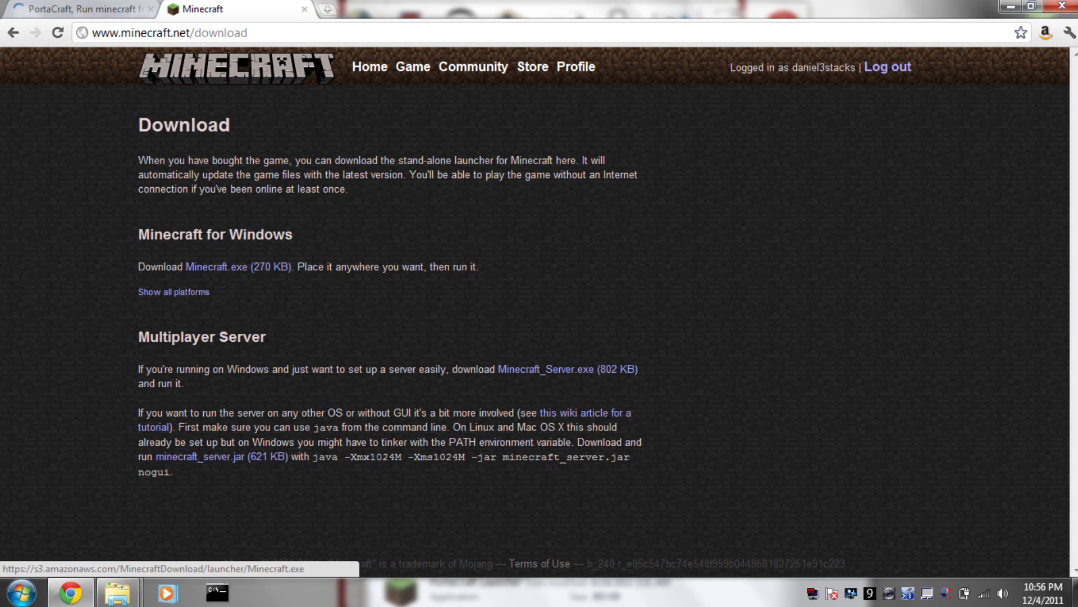
Copy the Minecraft application from Downloads into the Test Run folder.
click(1010, 6)
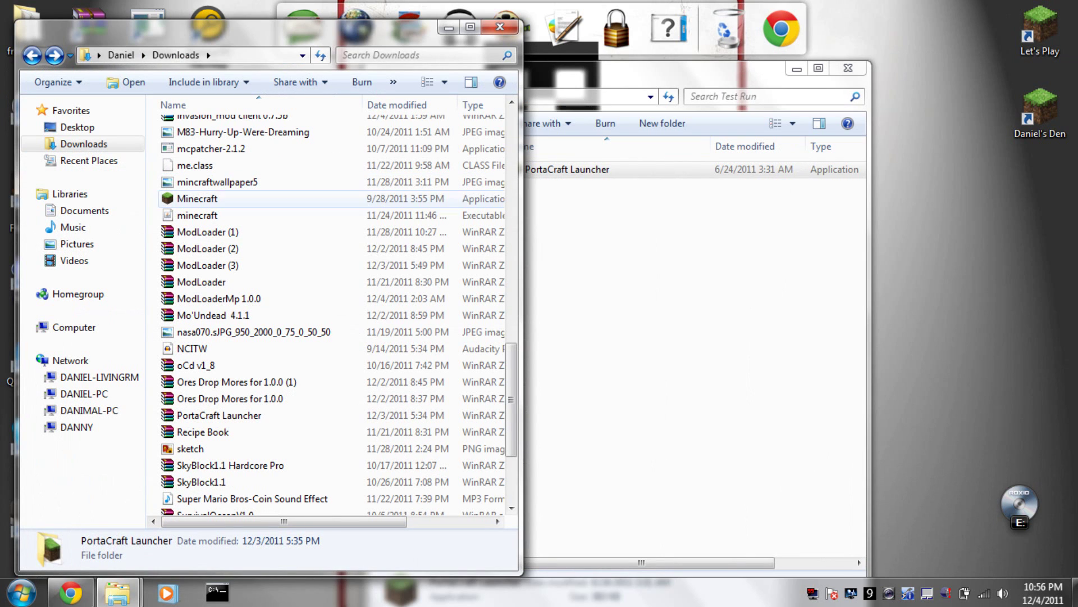
right_click(226, 198)
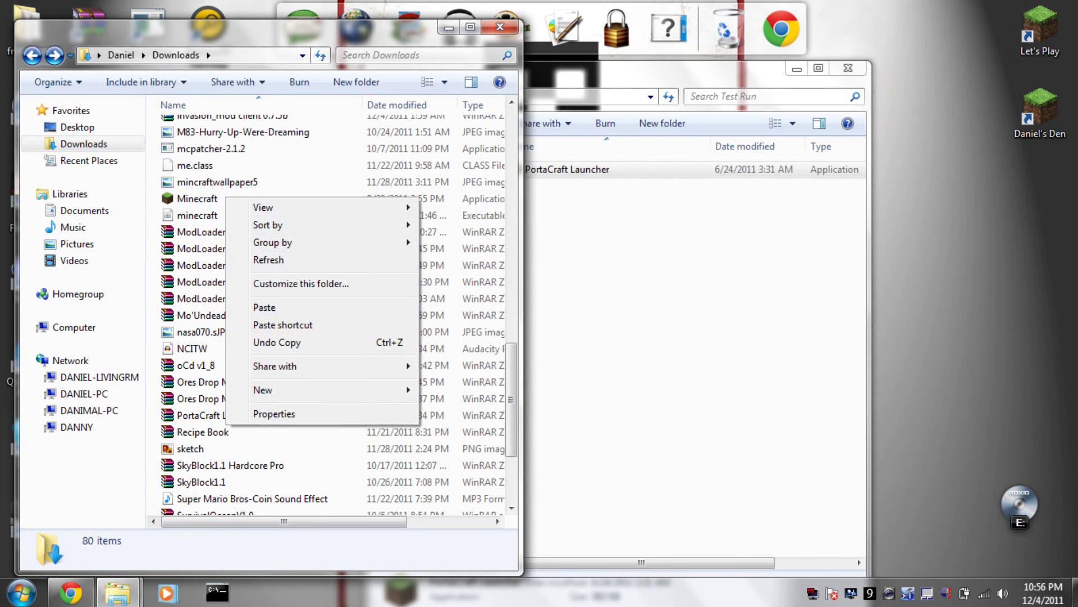
click(205, 198)
right_click(205, 198)
click(245, 465)
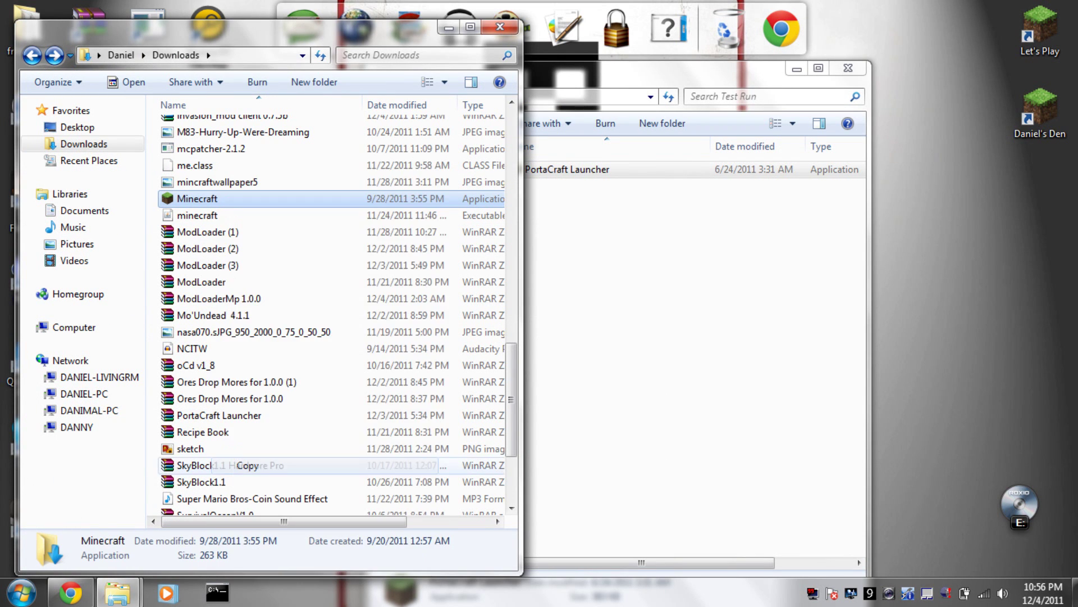
click(631, 120)
right_click(632, 121)
click(674, 231)
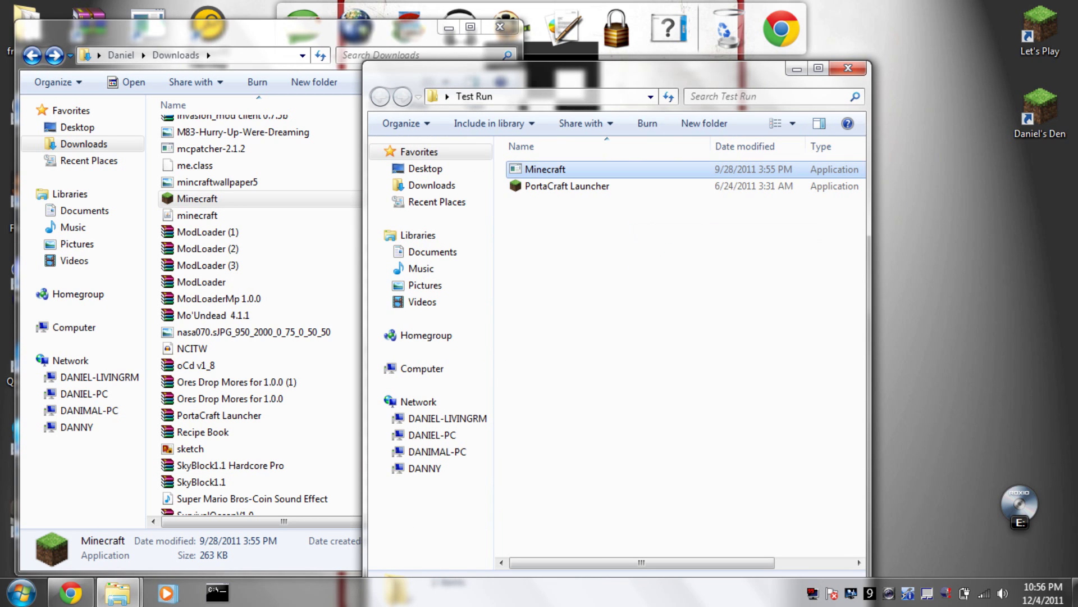
Close the Downloads window, leaving Test Run open.
click(489, 55)
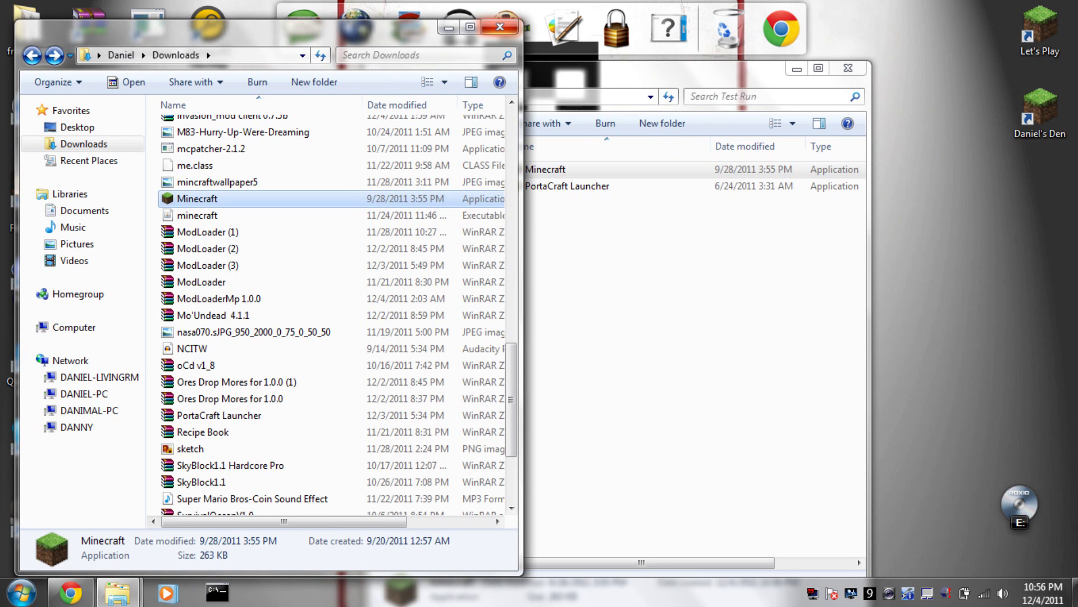
click(500, 27)
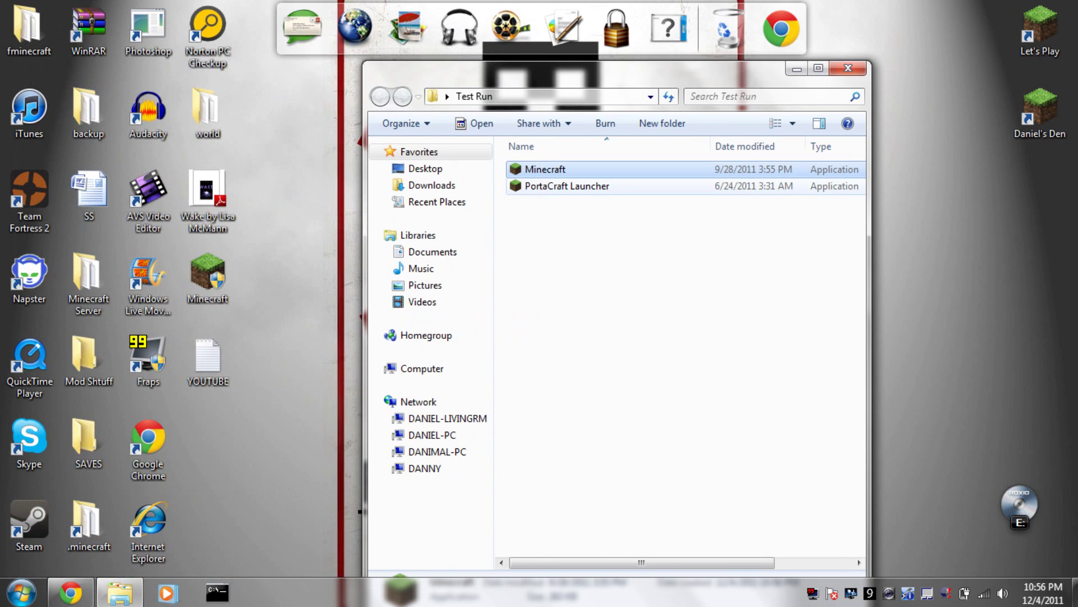
click(567, 186)
Launch PortaCraft Launcher and allow it past the security warning.
double_click(567, 186)
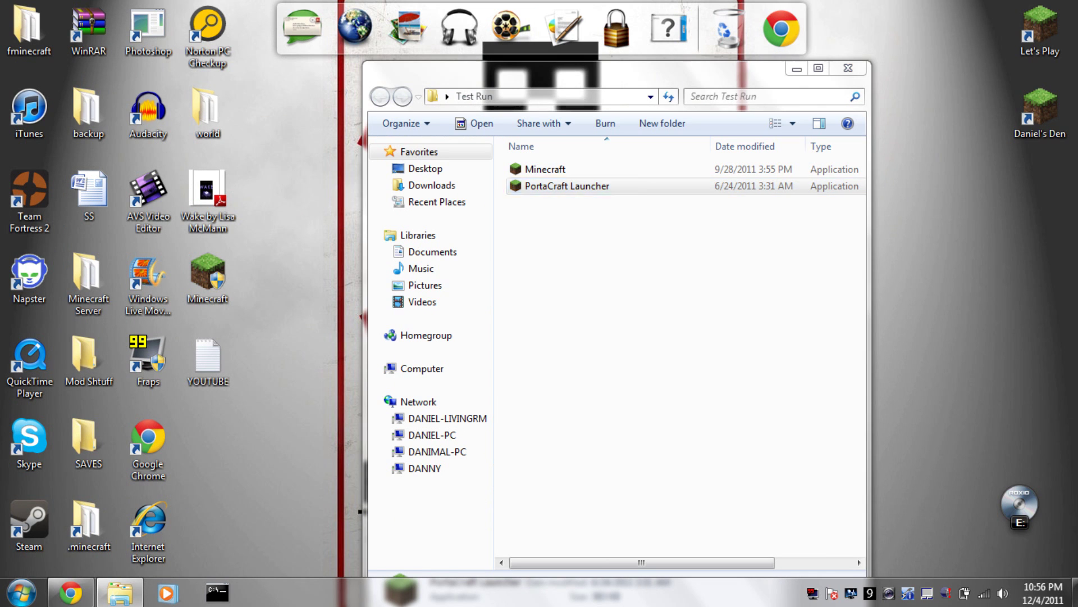
click(549, 291)
click(586, 308)
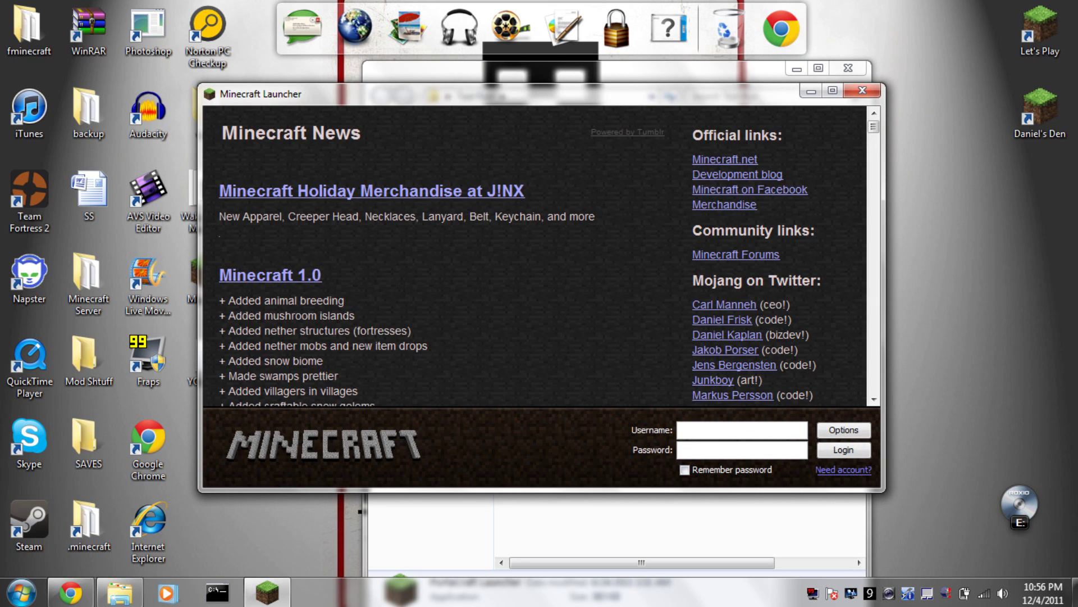
Log in with the account username and password, with Remember password ticked.
text(iel3stacks)
click(730, 450)
text(••••••)
click(684, 470)
click(843, 449)
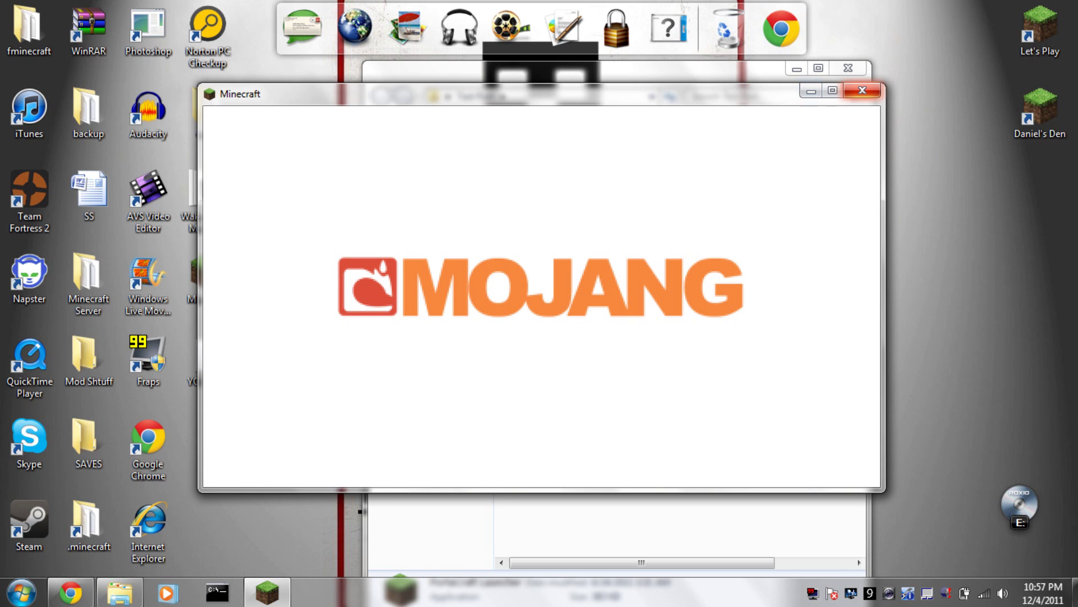
Close the game window and open Test Run's data\.minecraft folder.
click(862, 90)
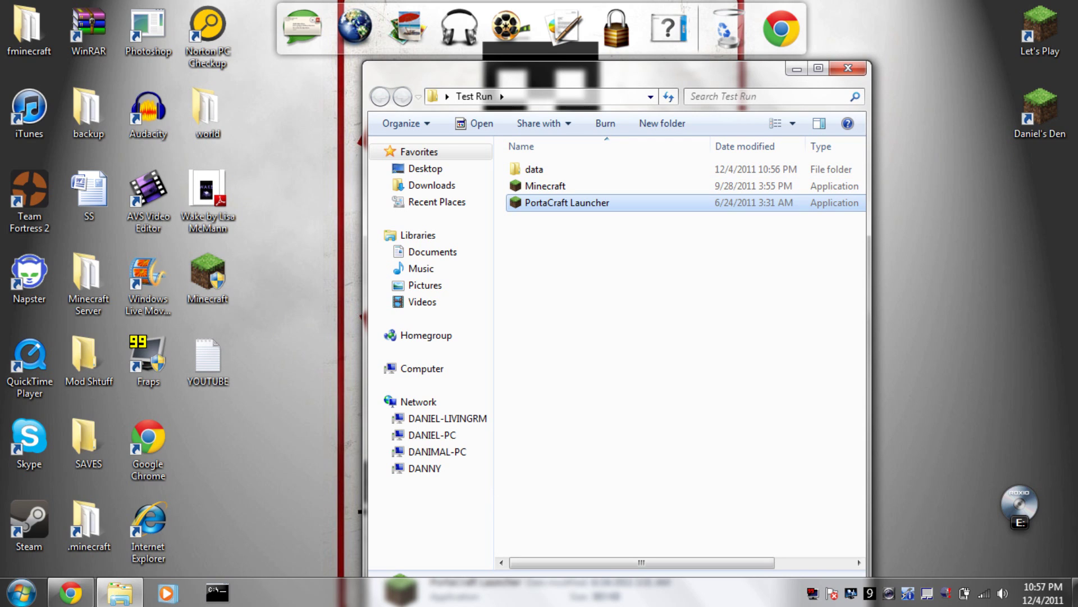
click(534, 169)
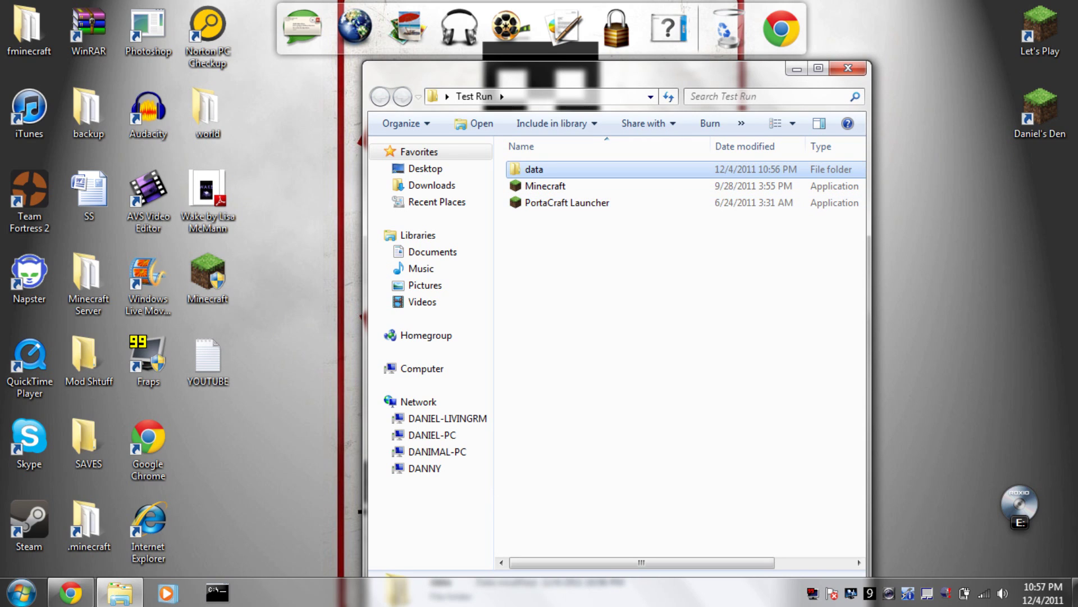
key(Return)
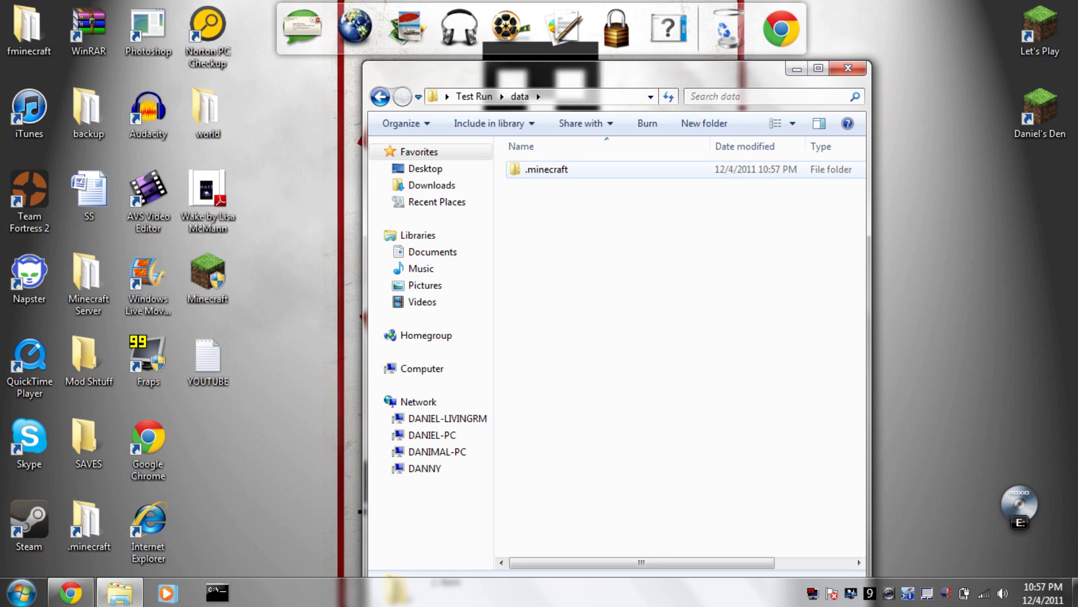
key(Return)
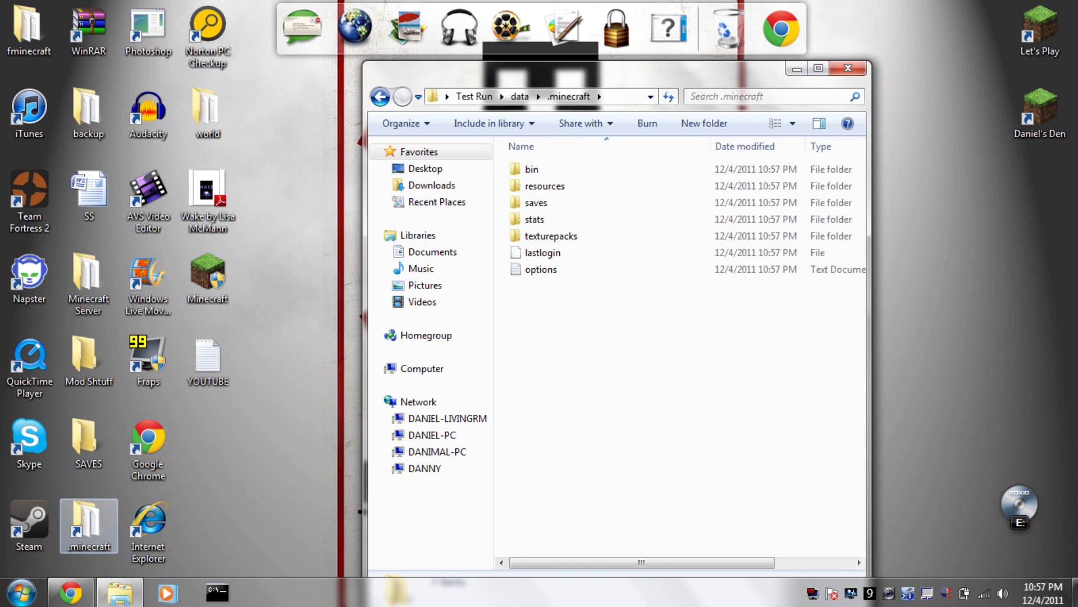
double_click(89, 525)
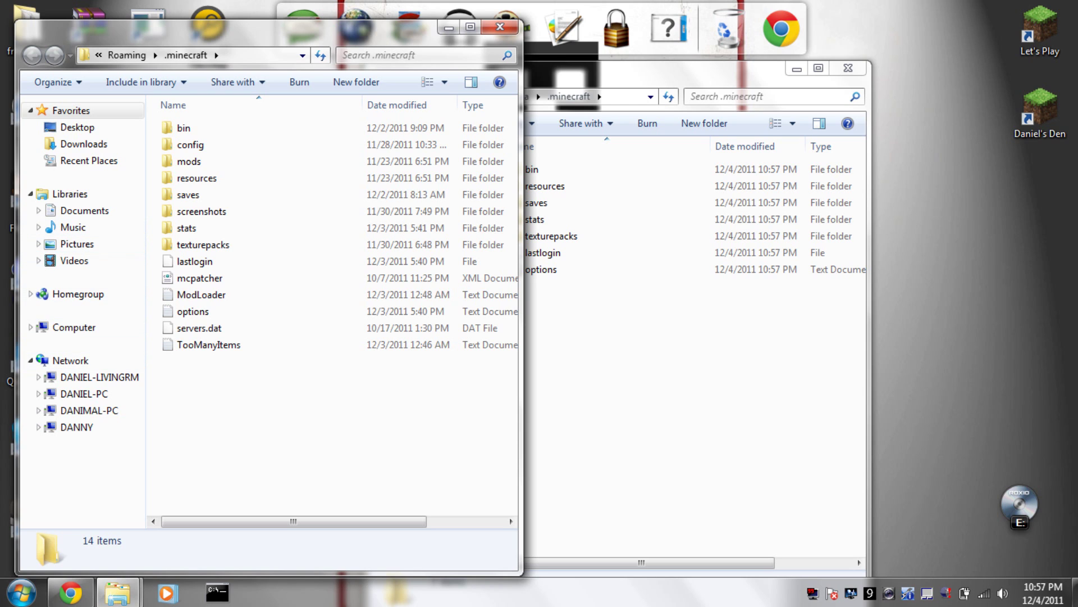
Browse to D:\RECOVERY\.minecraft (Beer & TooManyItems).
click(73, 327)
double_click(191, 186)
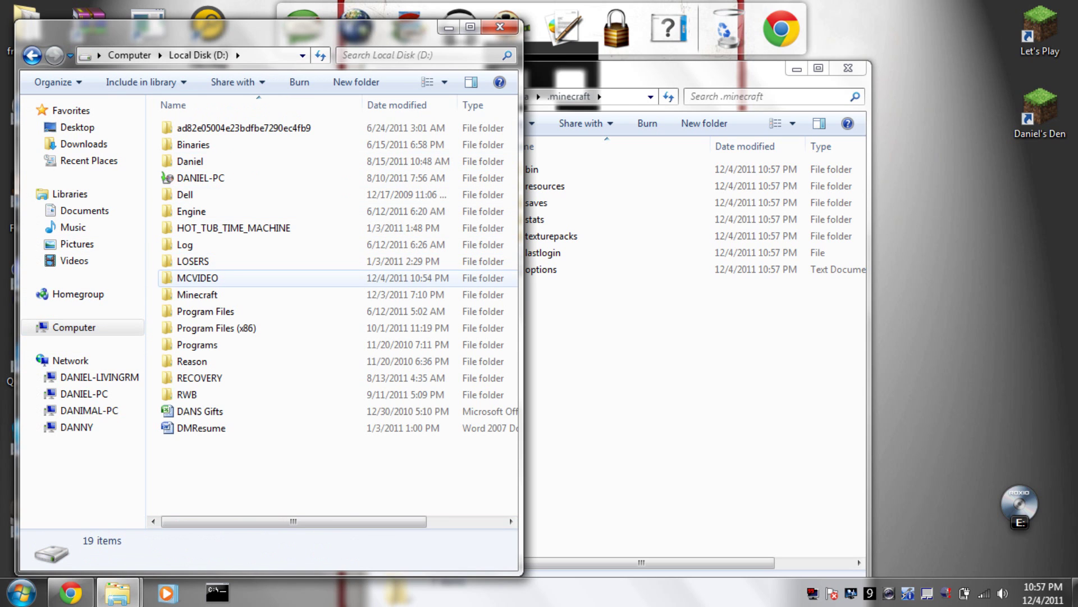
mouse_move(211, 279)
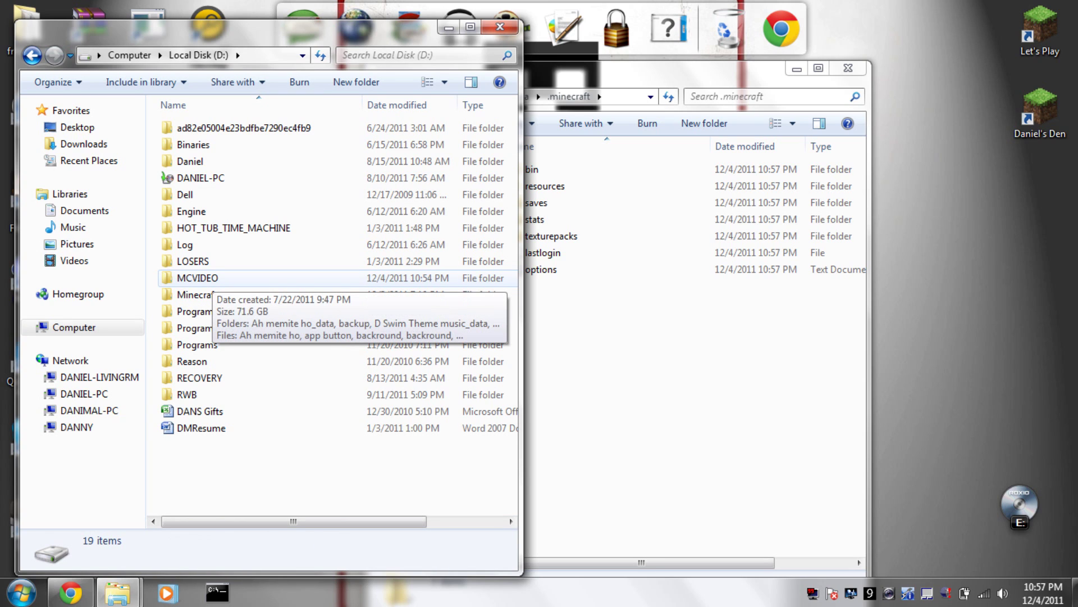
double_click(187, 395)
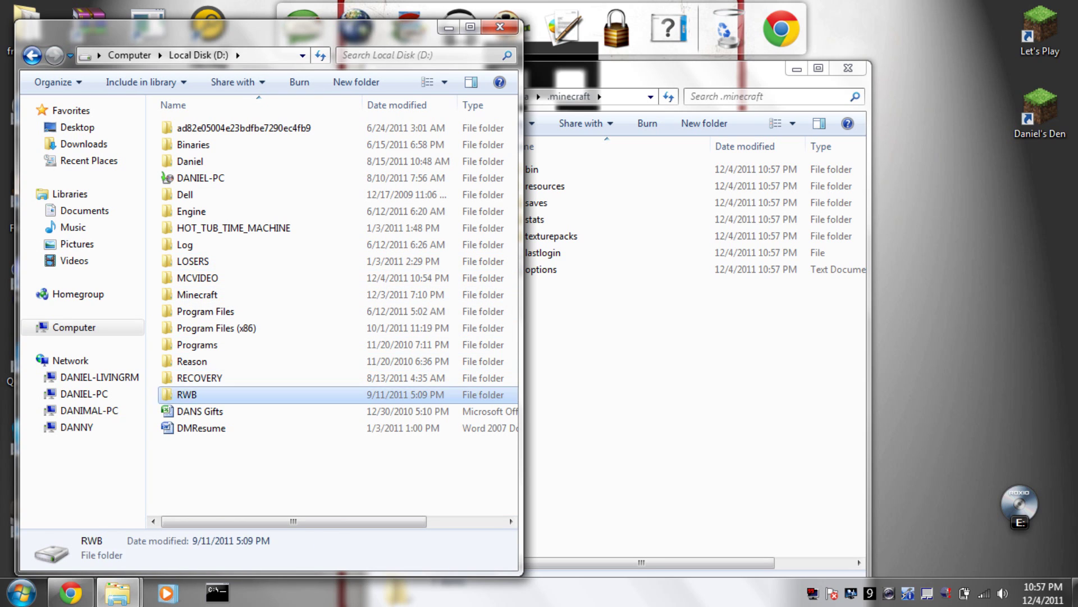
key(BackSpace)
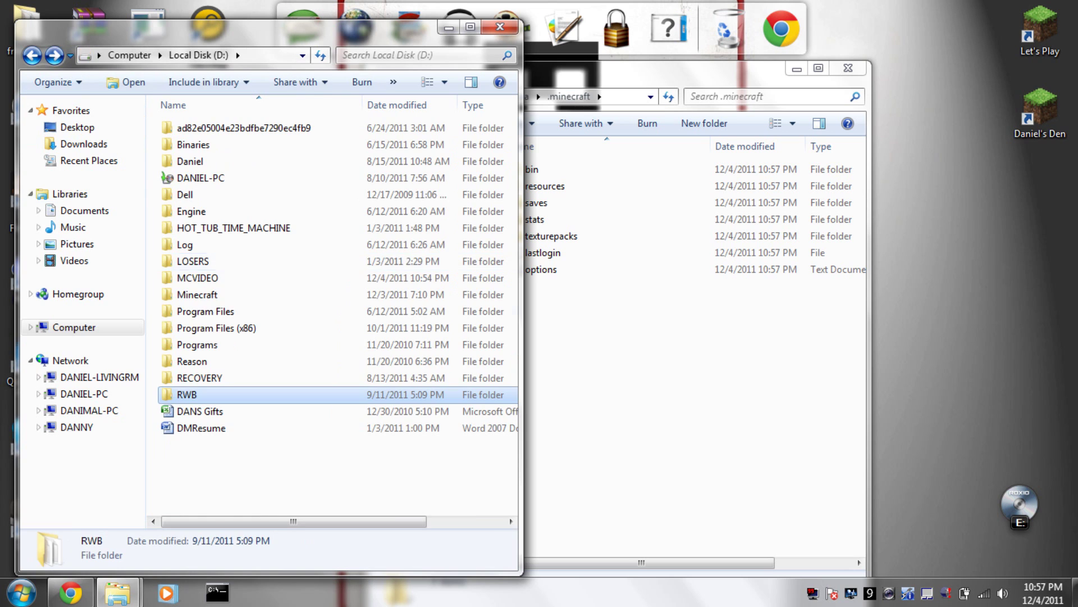
double_click(200, 377)
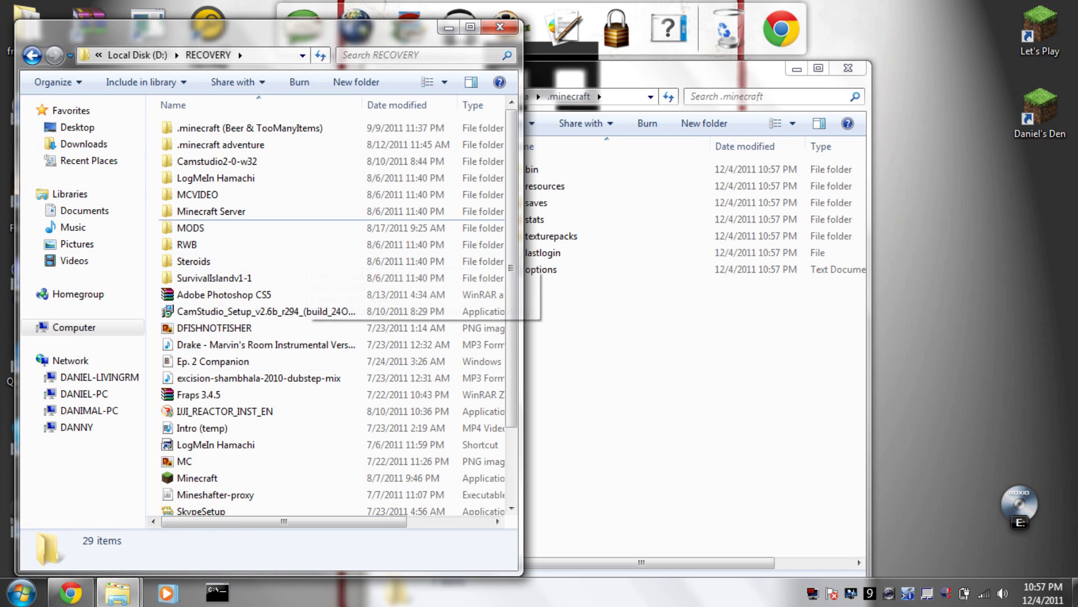
click(211, 211)
scroll(331, 315, down, 2)
scroll(331, 314, up, 2)
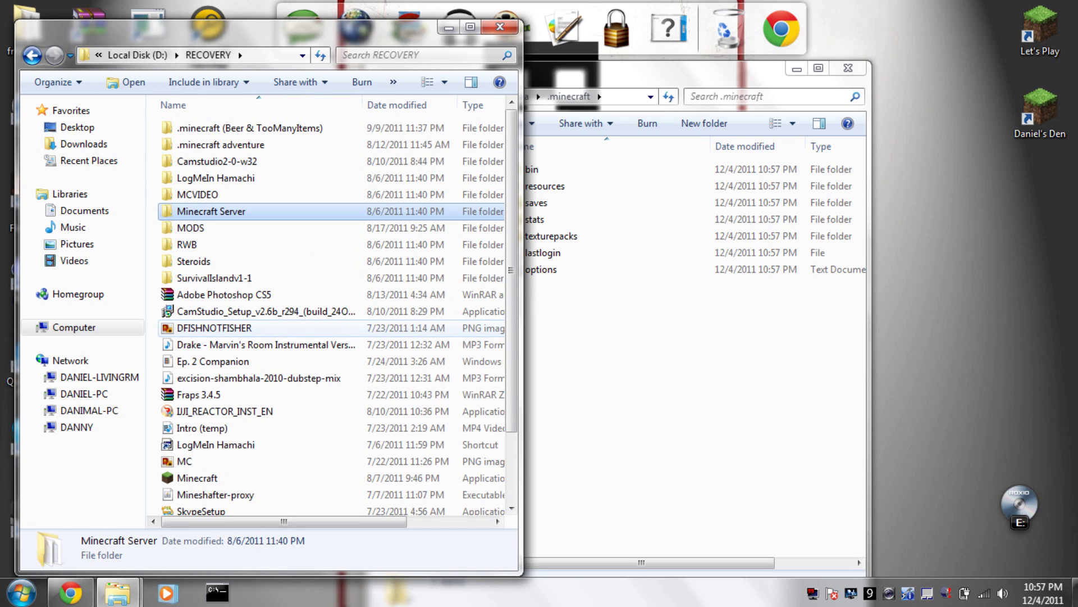
double_click(247, 128)
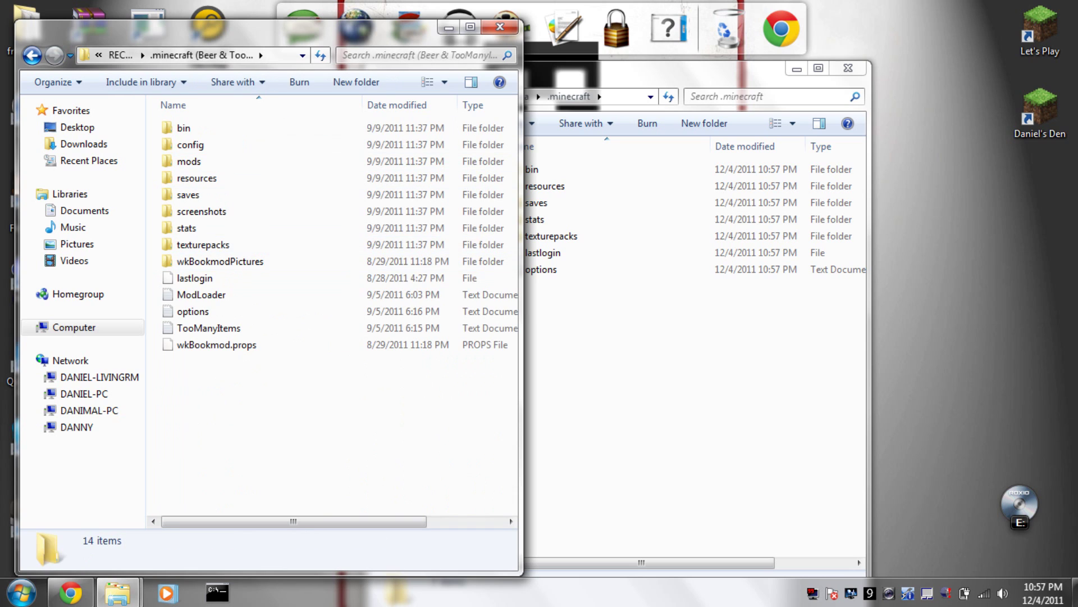
Copy all 14 old-install items, close that window, and delete the seven Test Run .minecraft items.
drag(249, 390, 188, 116)
right_click(198, 200)
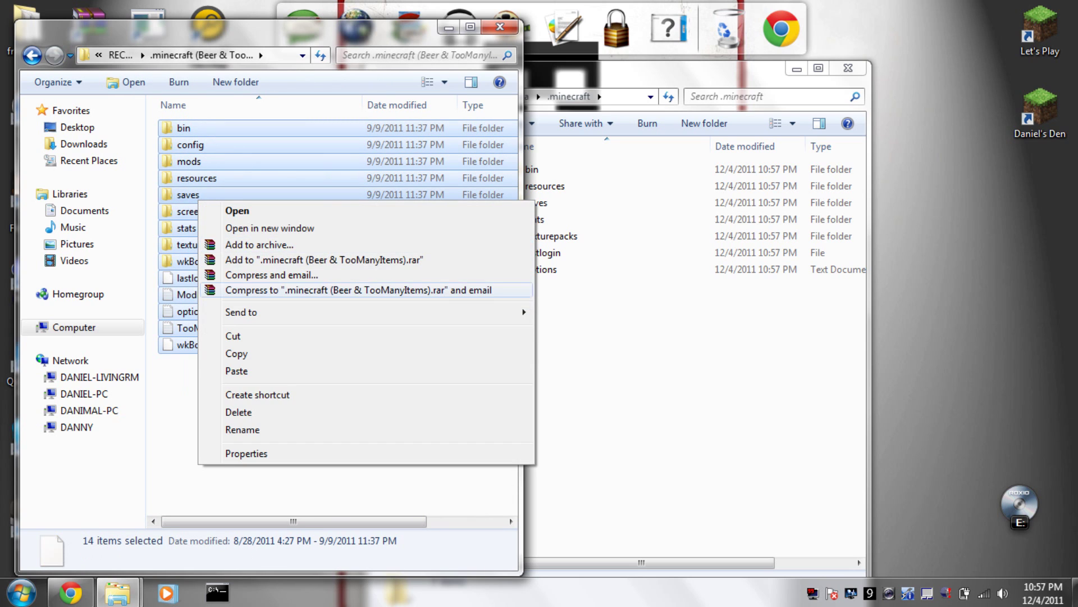
click(237, 354)
click(500, 27)
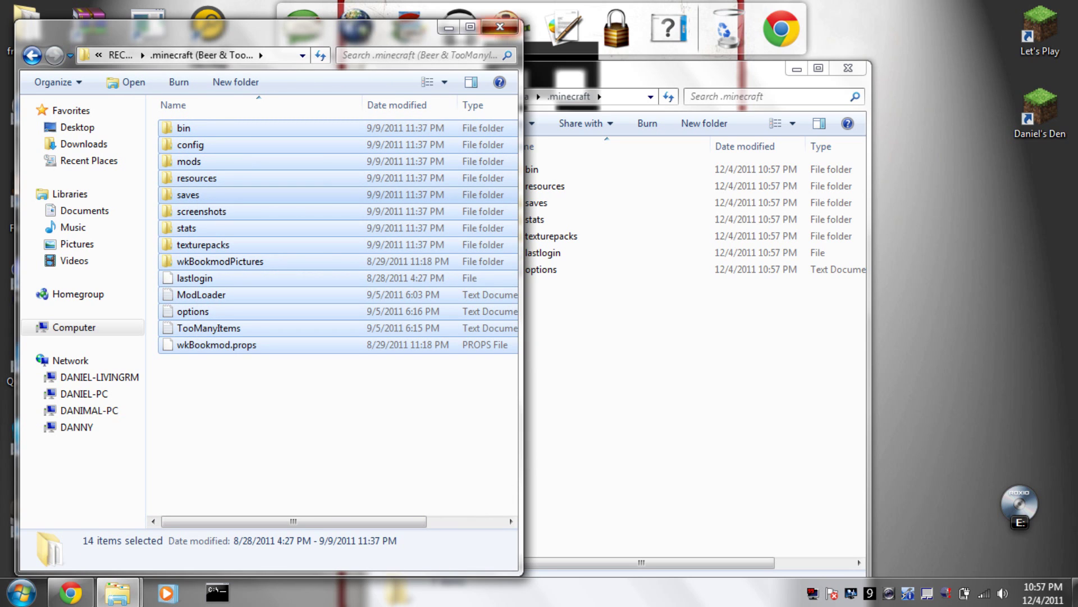
drag(573, 334, 528, 163)
key(Delete)
Confirm the deletion, paste the 630 copied items (114 MB), and go back up to Test Run.
key(Return)
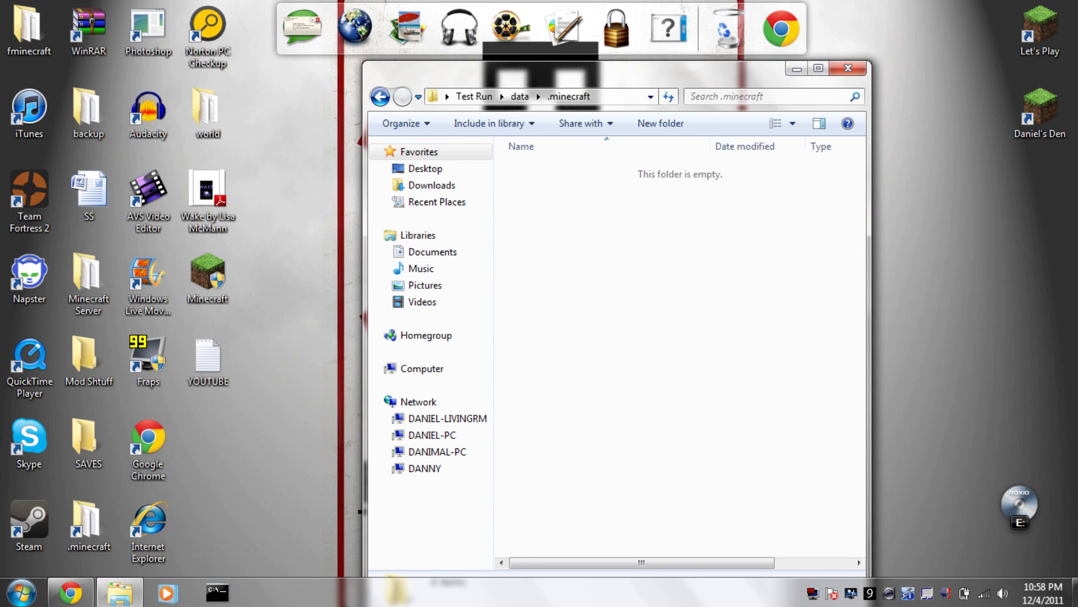
right_click(585, 242)
click(622, 355)
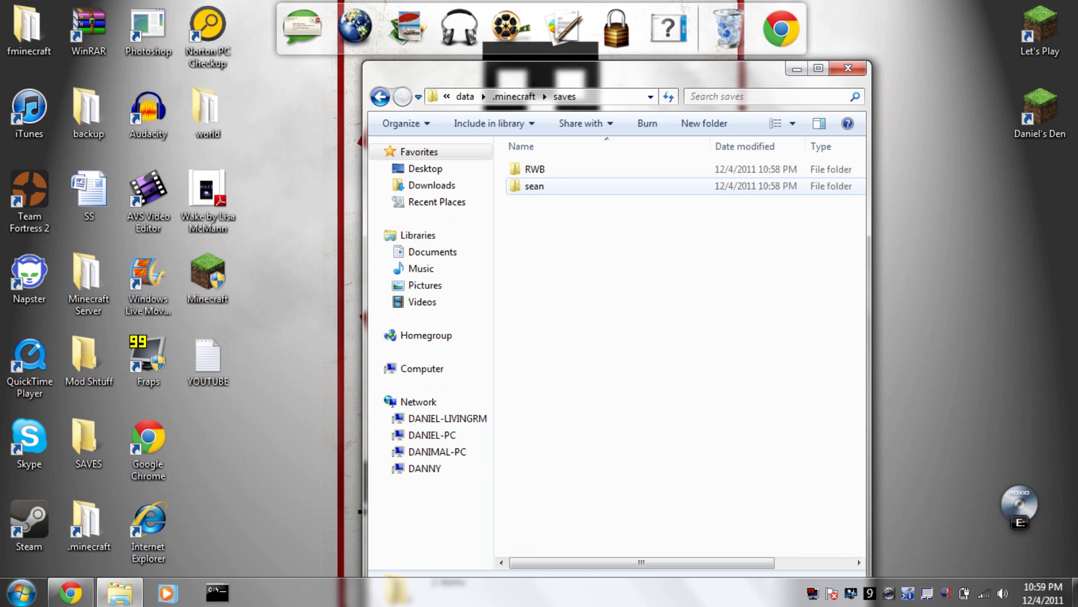
key(BackSpace)
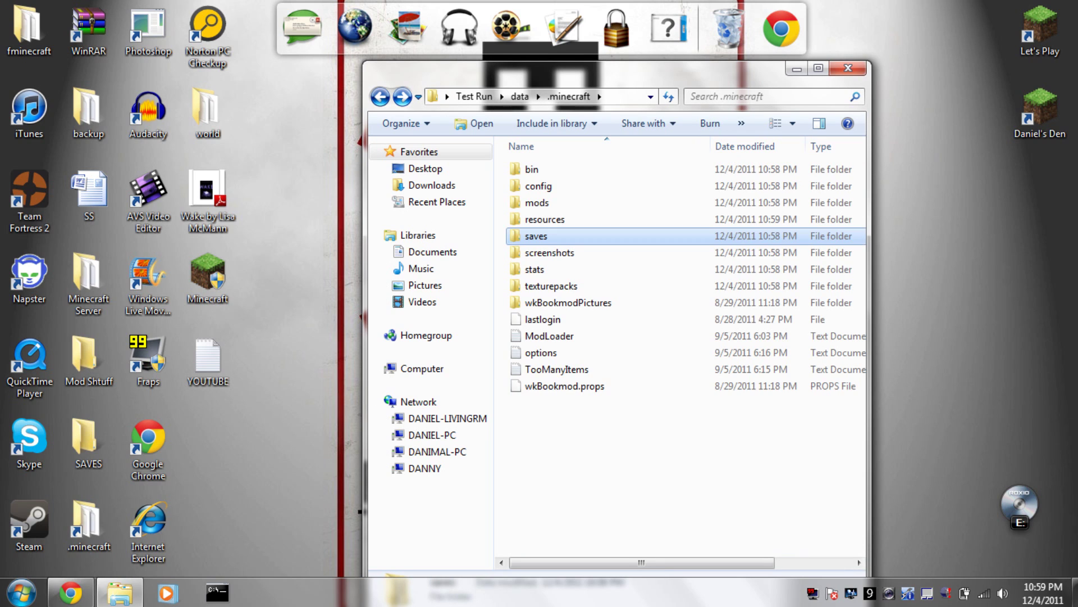
key(BackSpace)
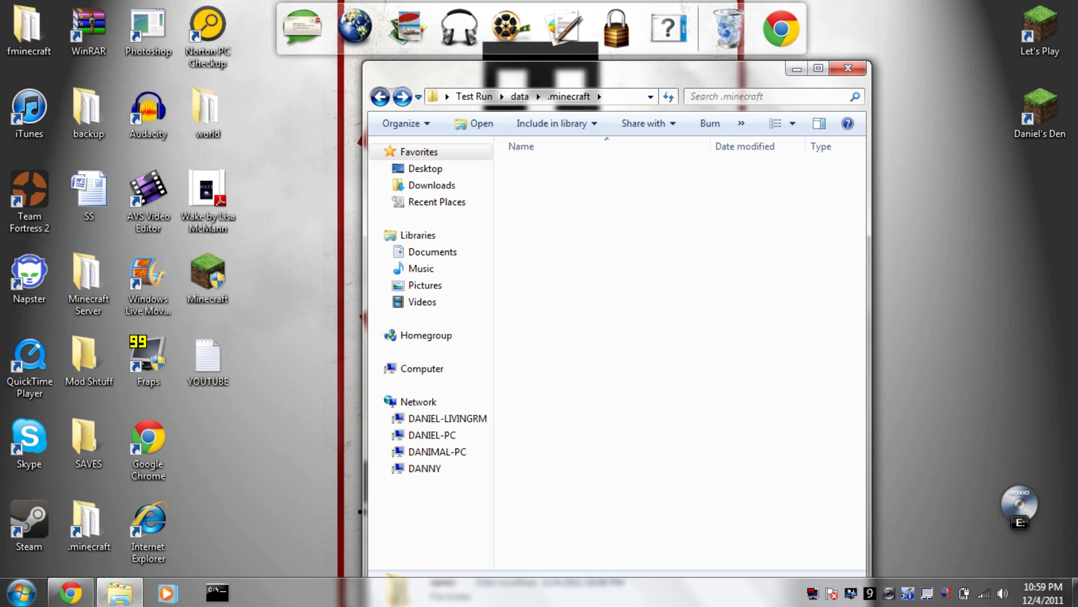
key(BackSpace)
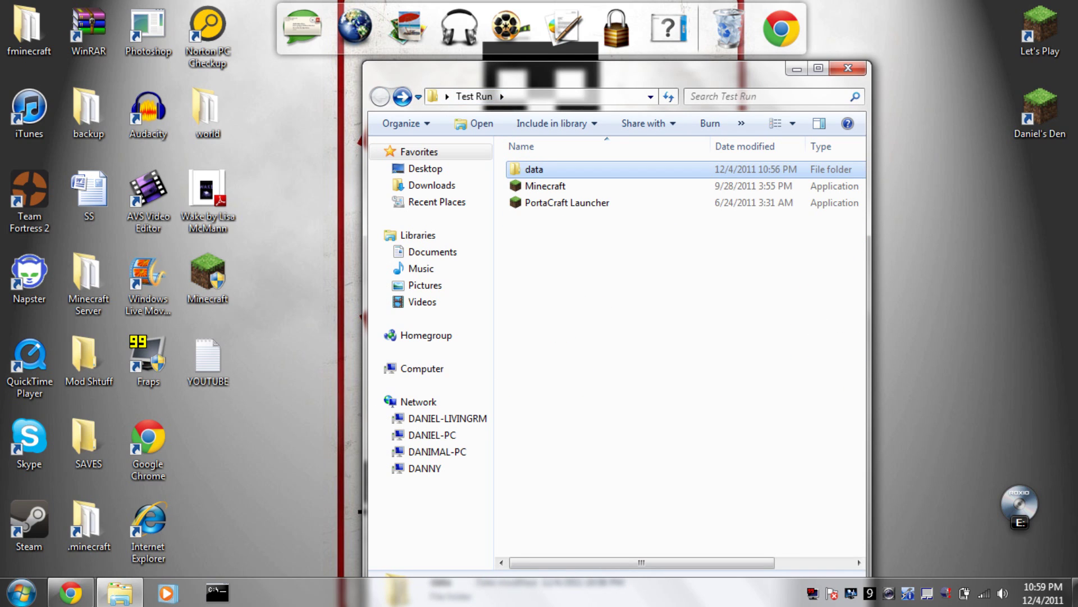
Create a PortaCraft Launcher shortcut named '1.7.3', move it to the desktop and launch it.
right_click(540, 201)
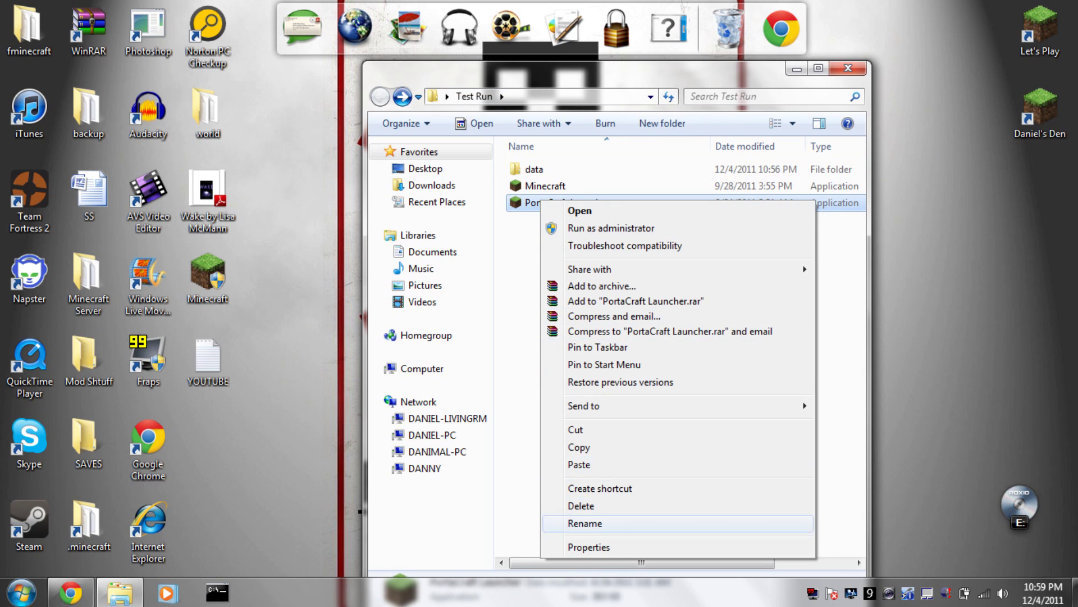
click(600, 488)
right_click(591, 206)
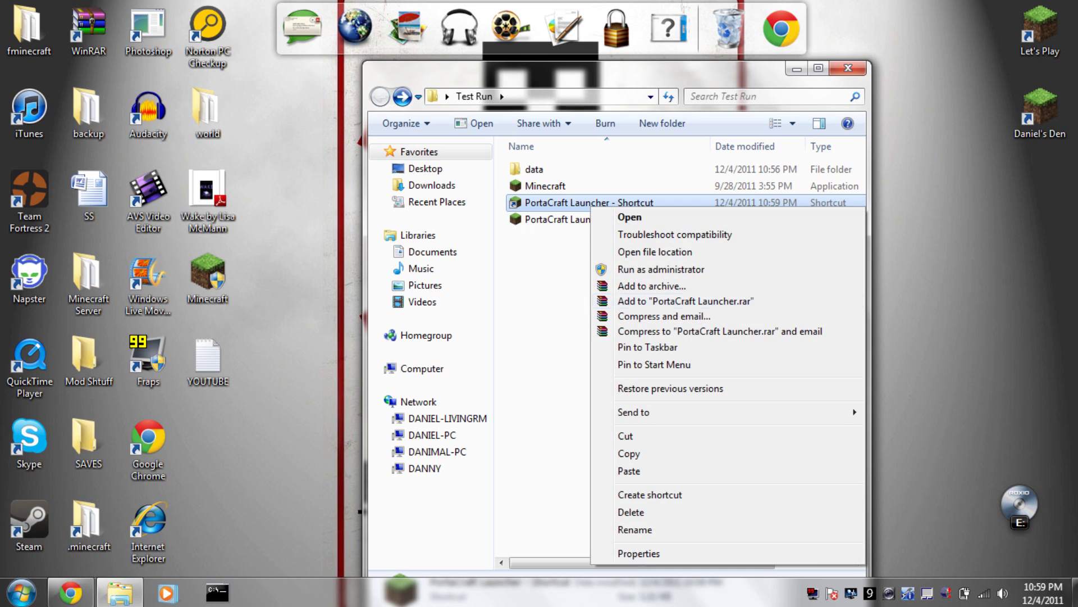
click(635, 529)
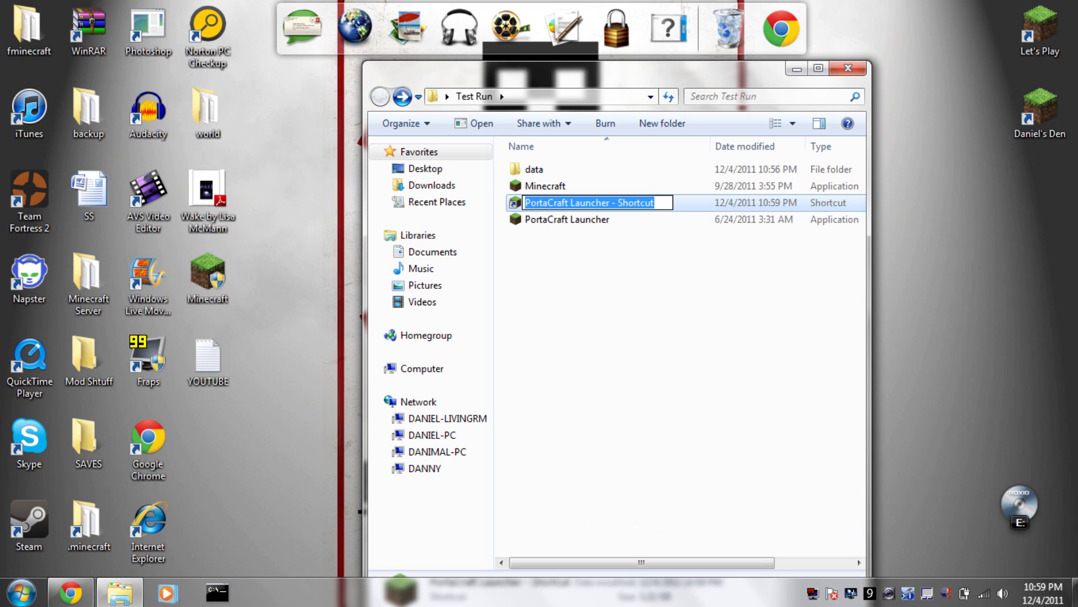
text(1.)
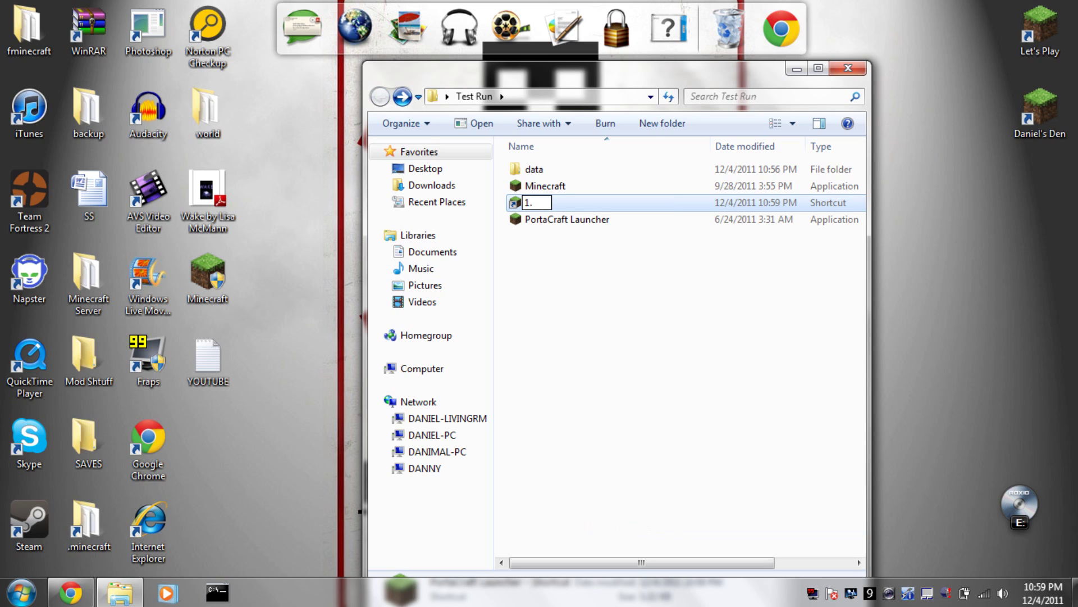
text(7.3)
key(Return)
drag(534, 185, 1040, 197)
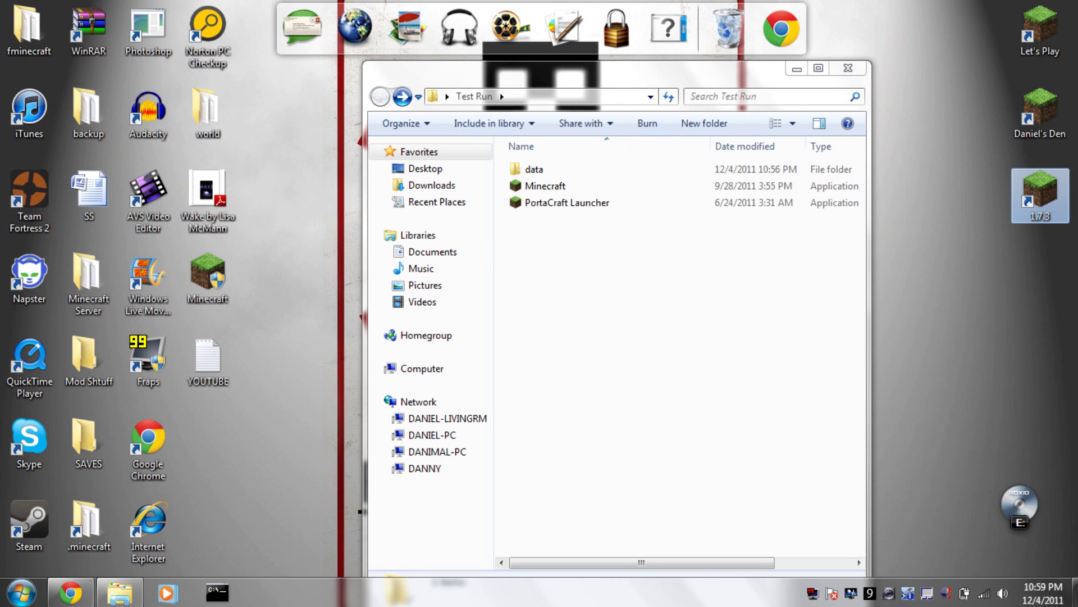
double_click(1040, 197)
Allow Minecraft past the security warning, log in, and accept the offered update.
click(542, 296)
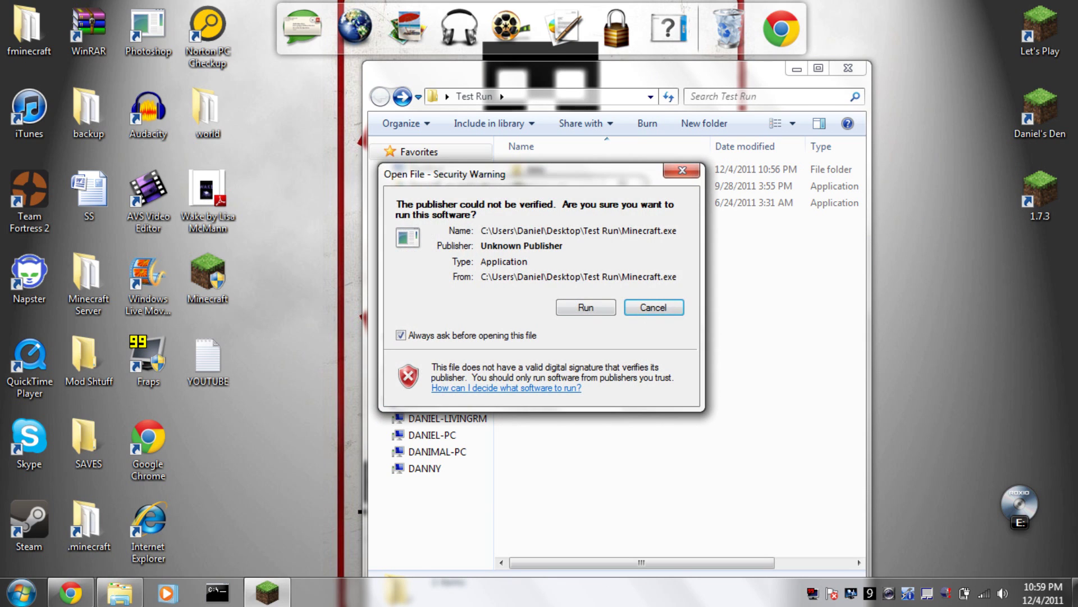
click(587, 306)
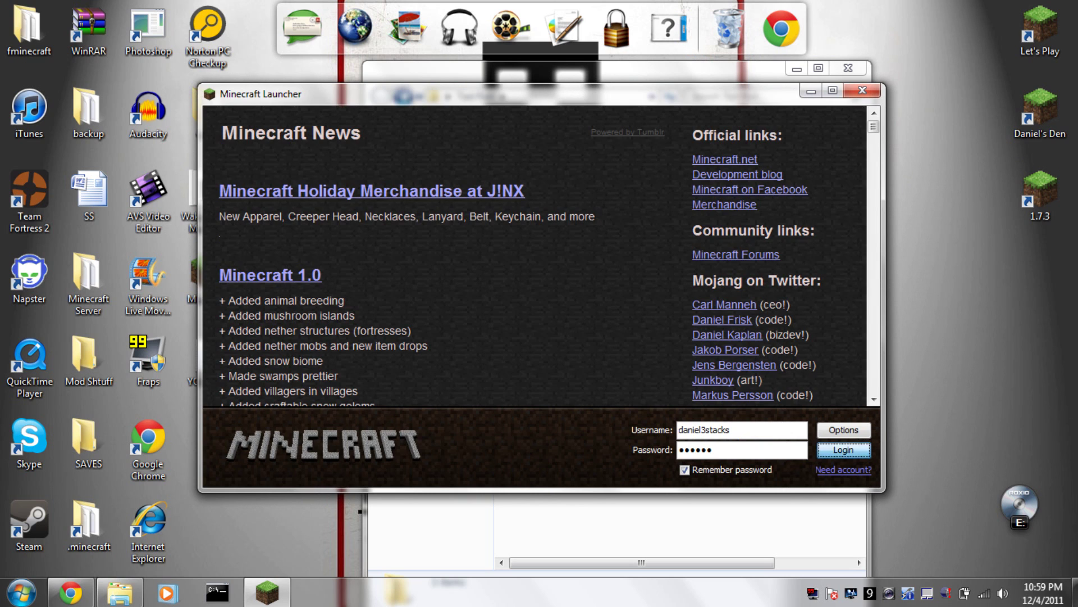
key(Return)
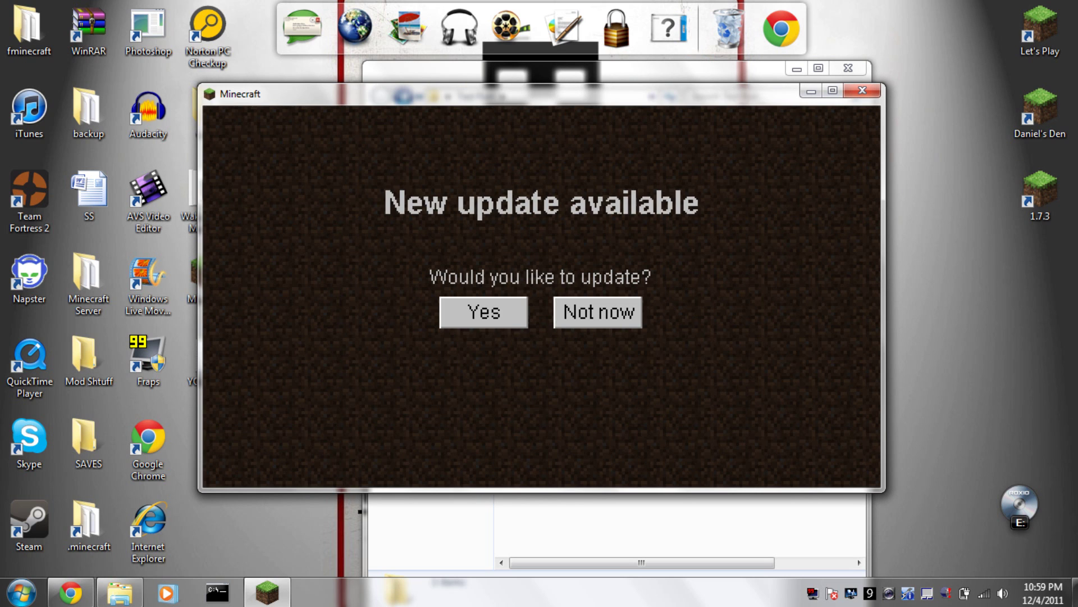
key(Return)
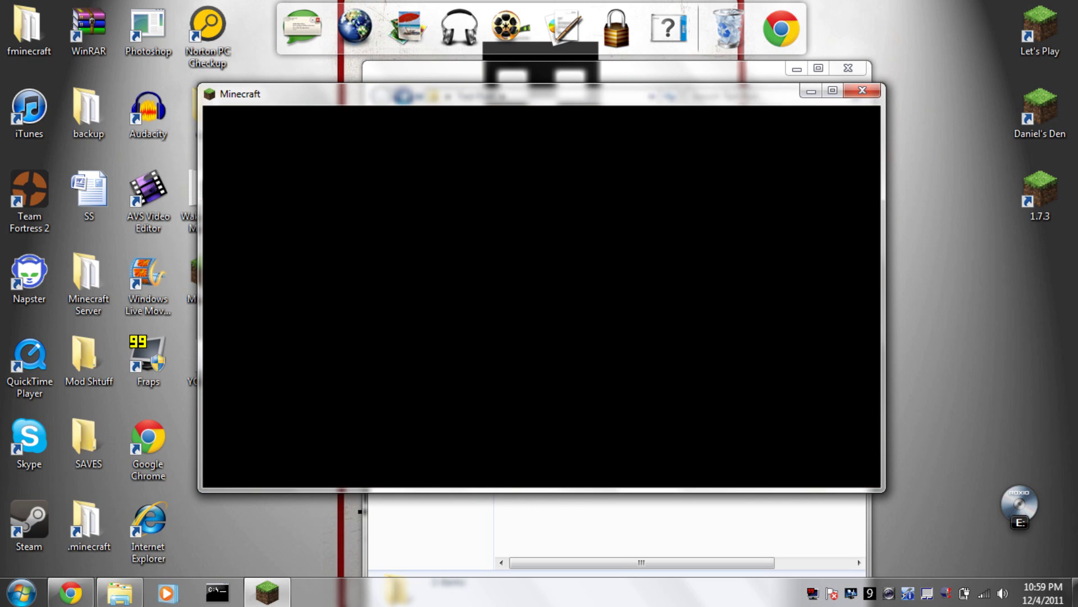